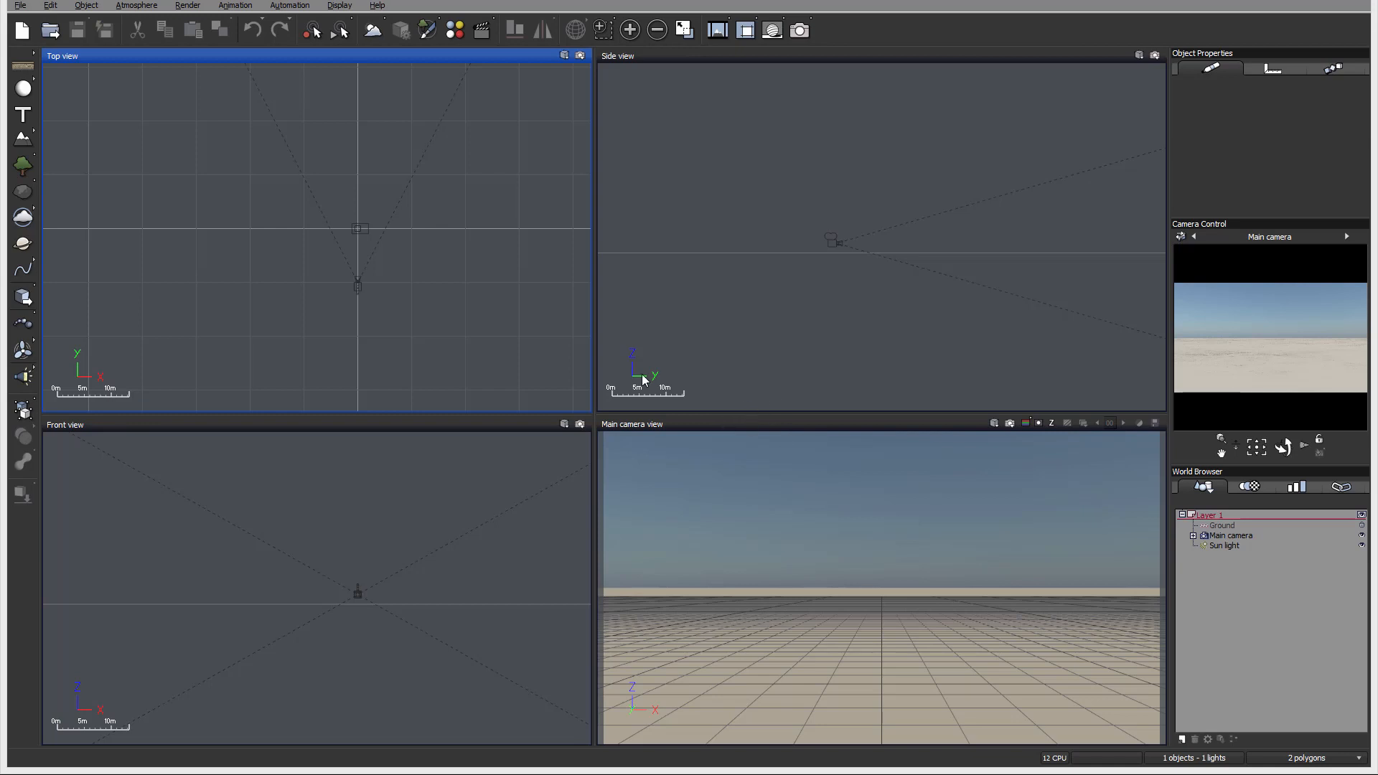
Step: Add three separate spheres and spread them apart in the top view in front of the main camera
right_drag(910, 222, 890, 274)
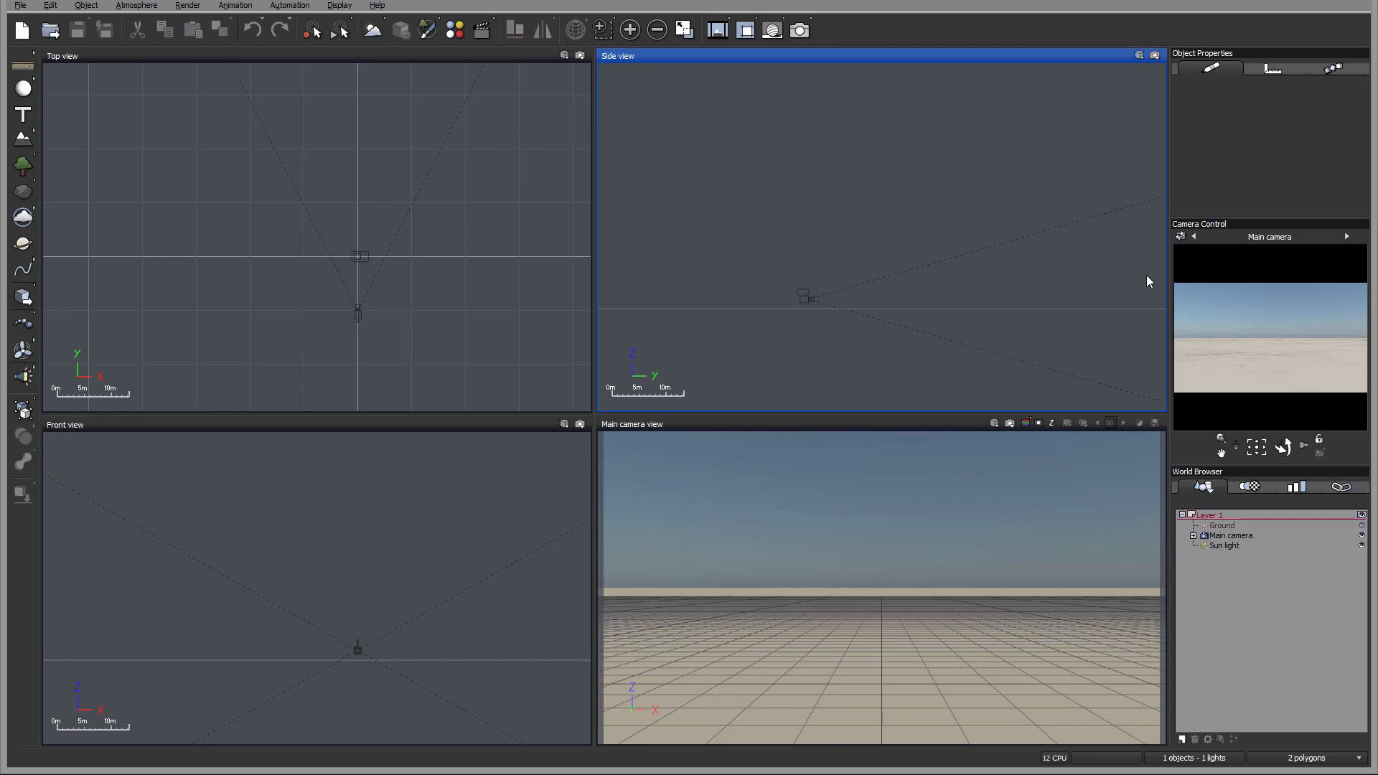
click(23, 88)
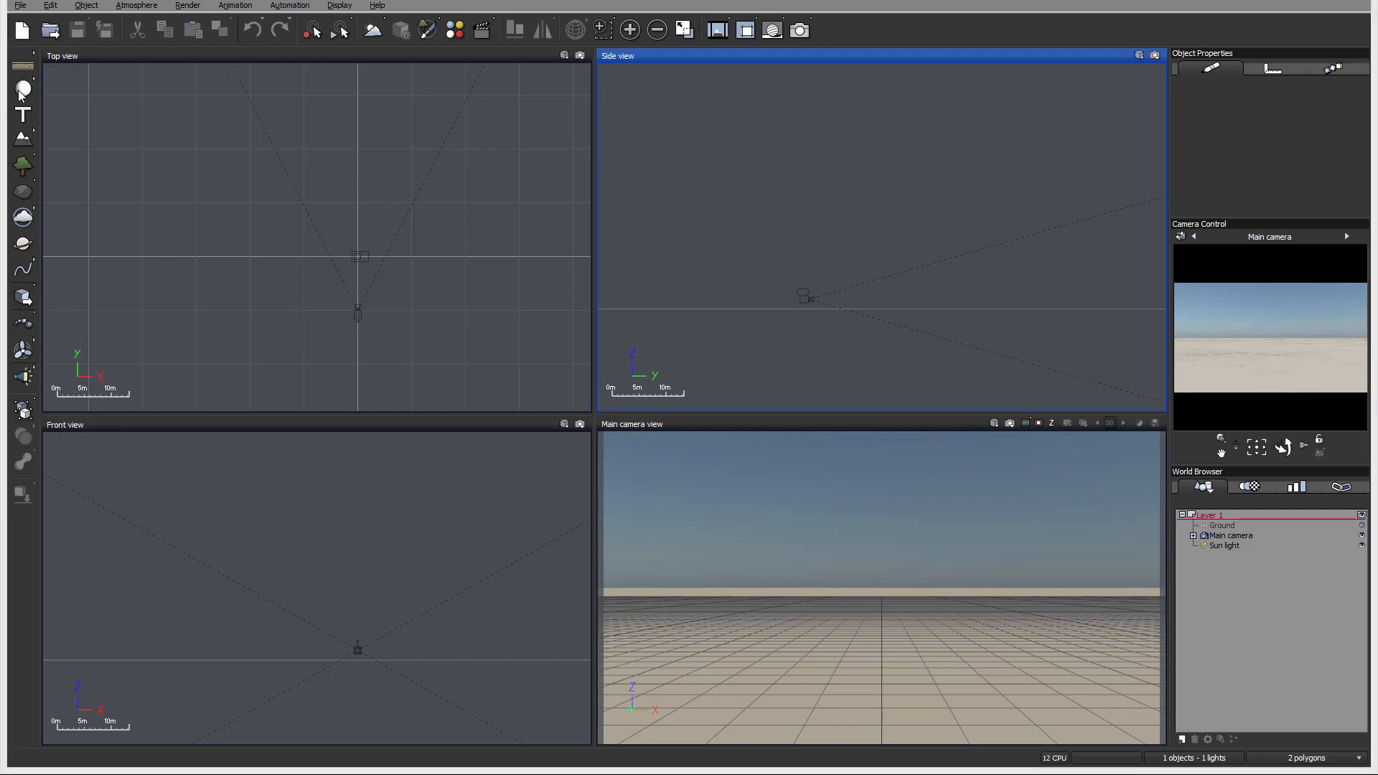
drag(336, 220, 363, 226)
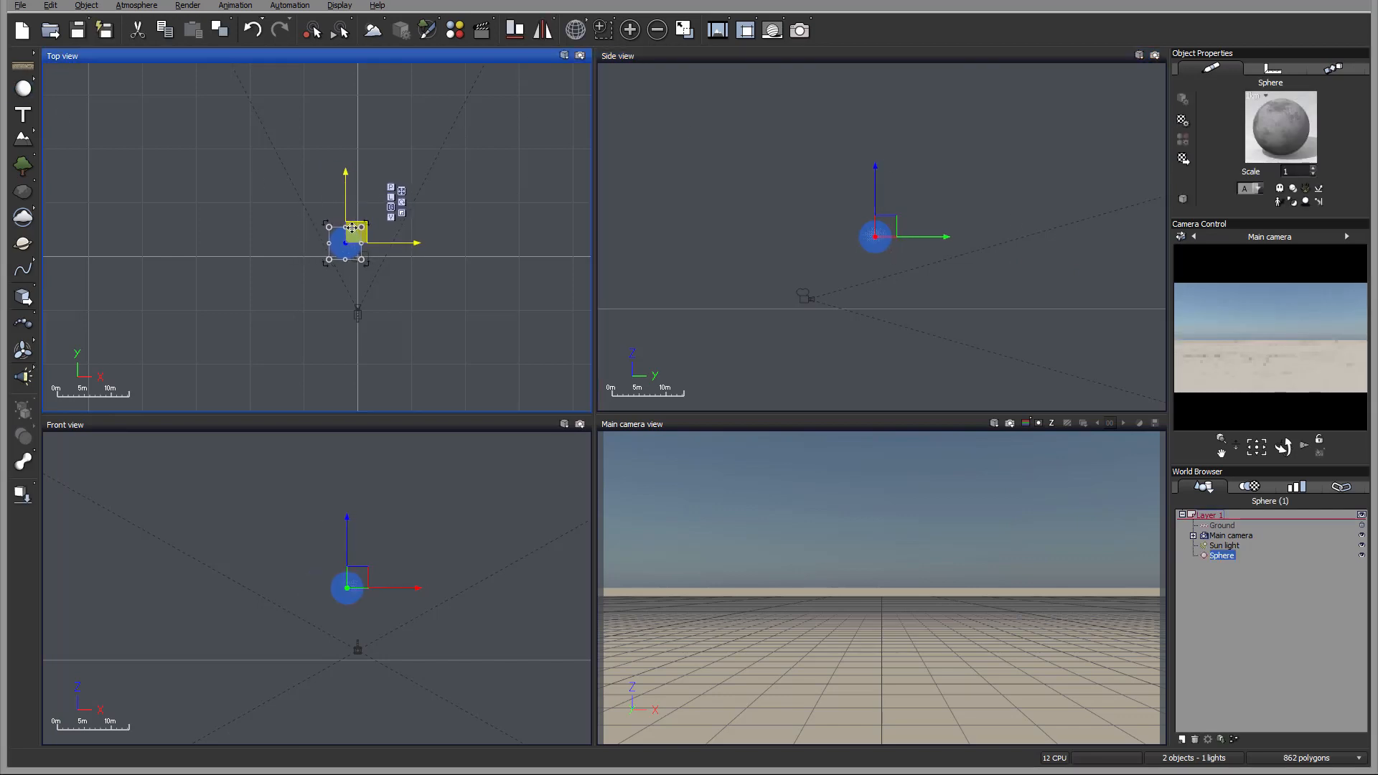
click(23, 87)
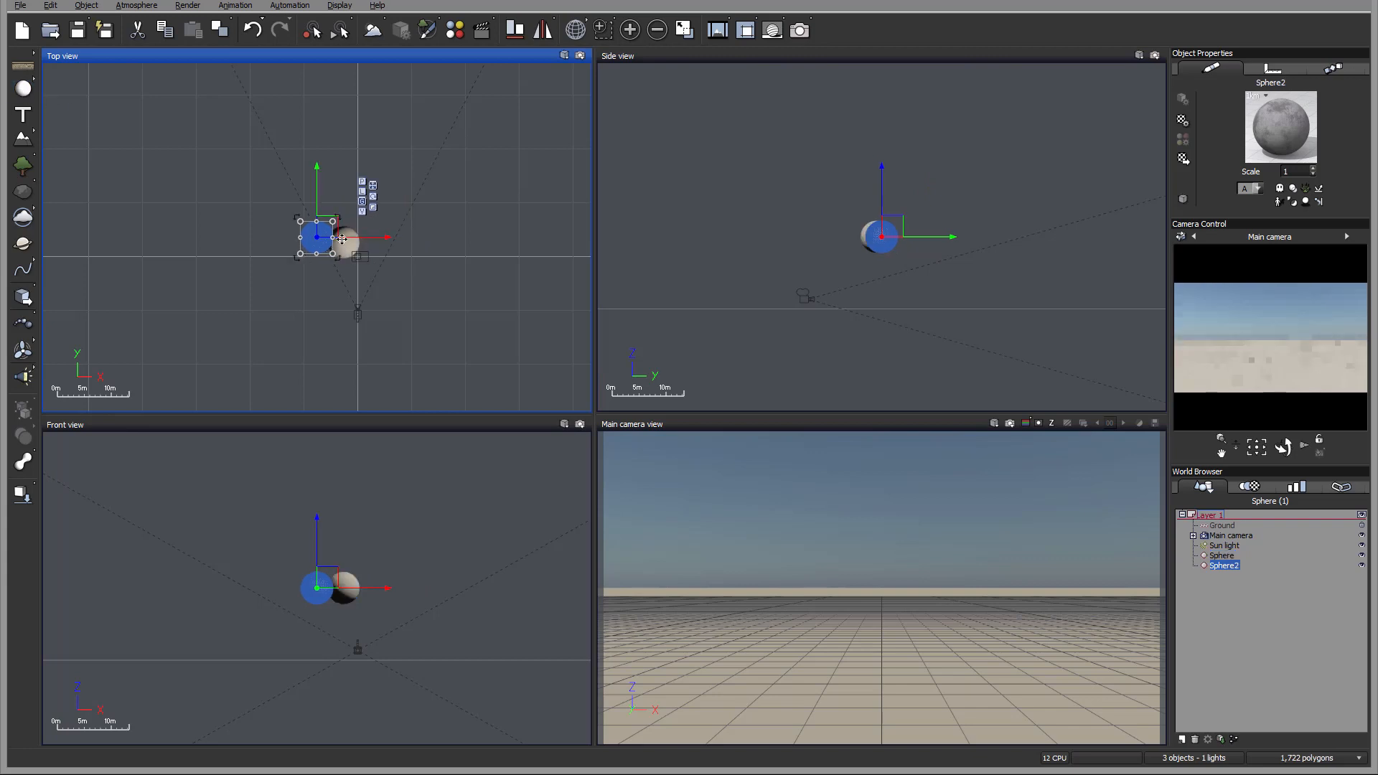
drag(328, 230, 400, 189)
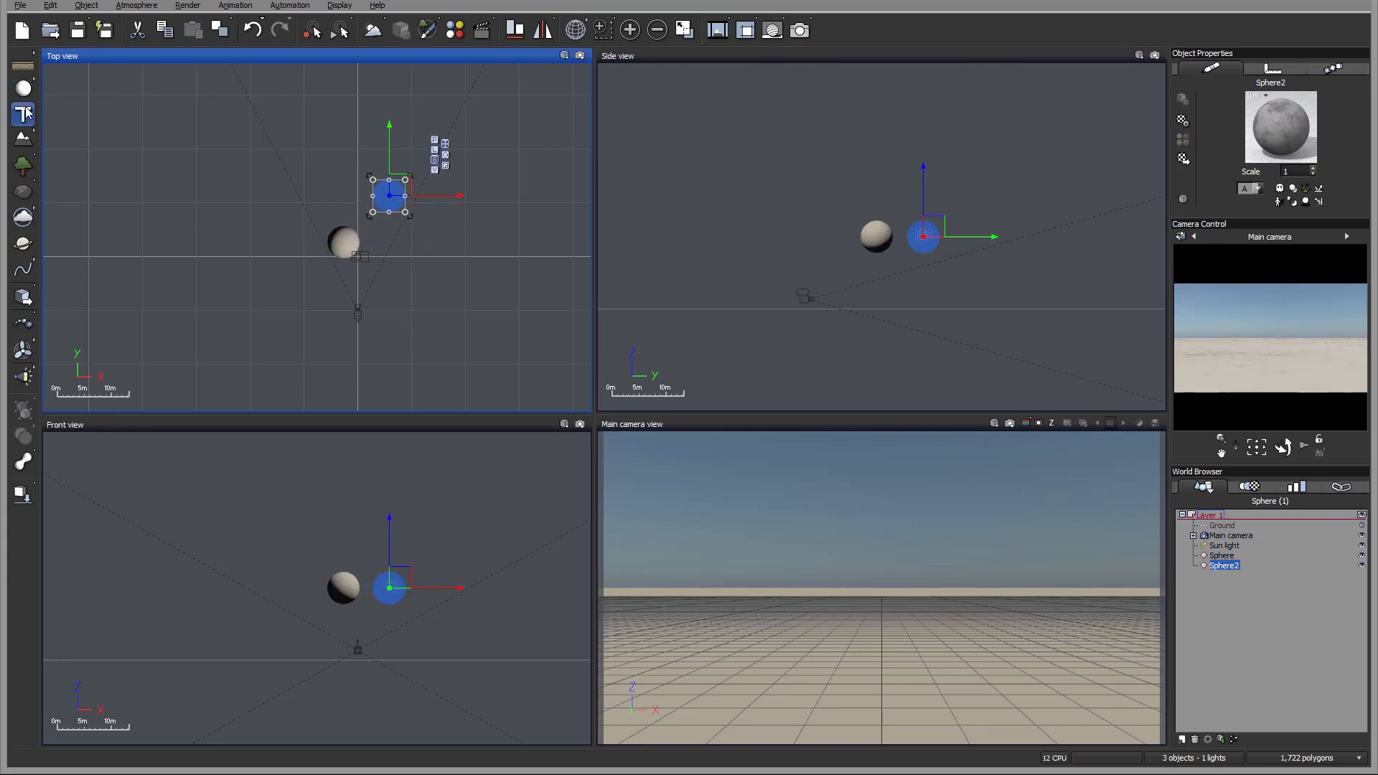
click(23, 87)
drag(317, 234, 317, 178)
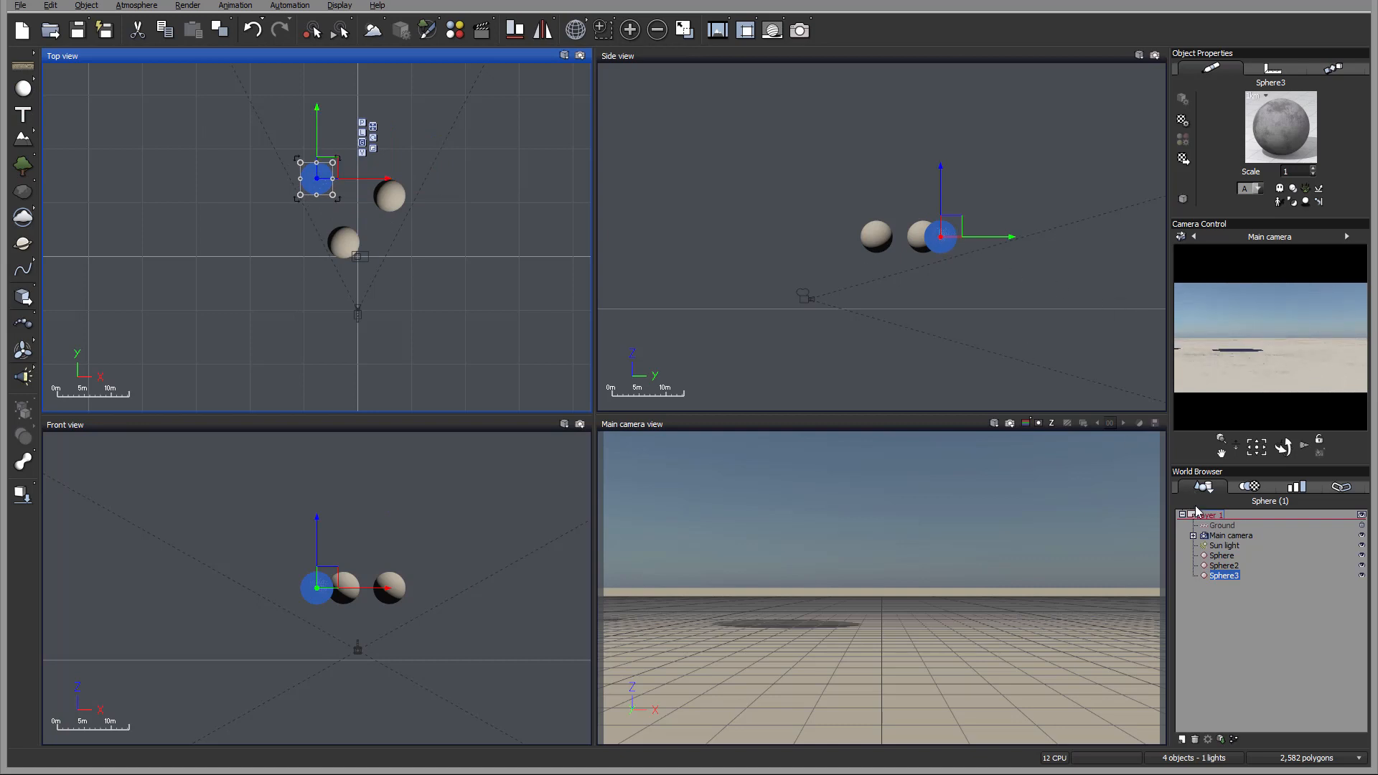
Step: Select all three spheres together and drop them onto the ground
click(1223, 555)
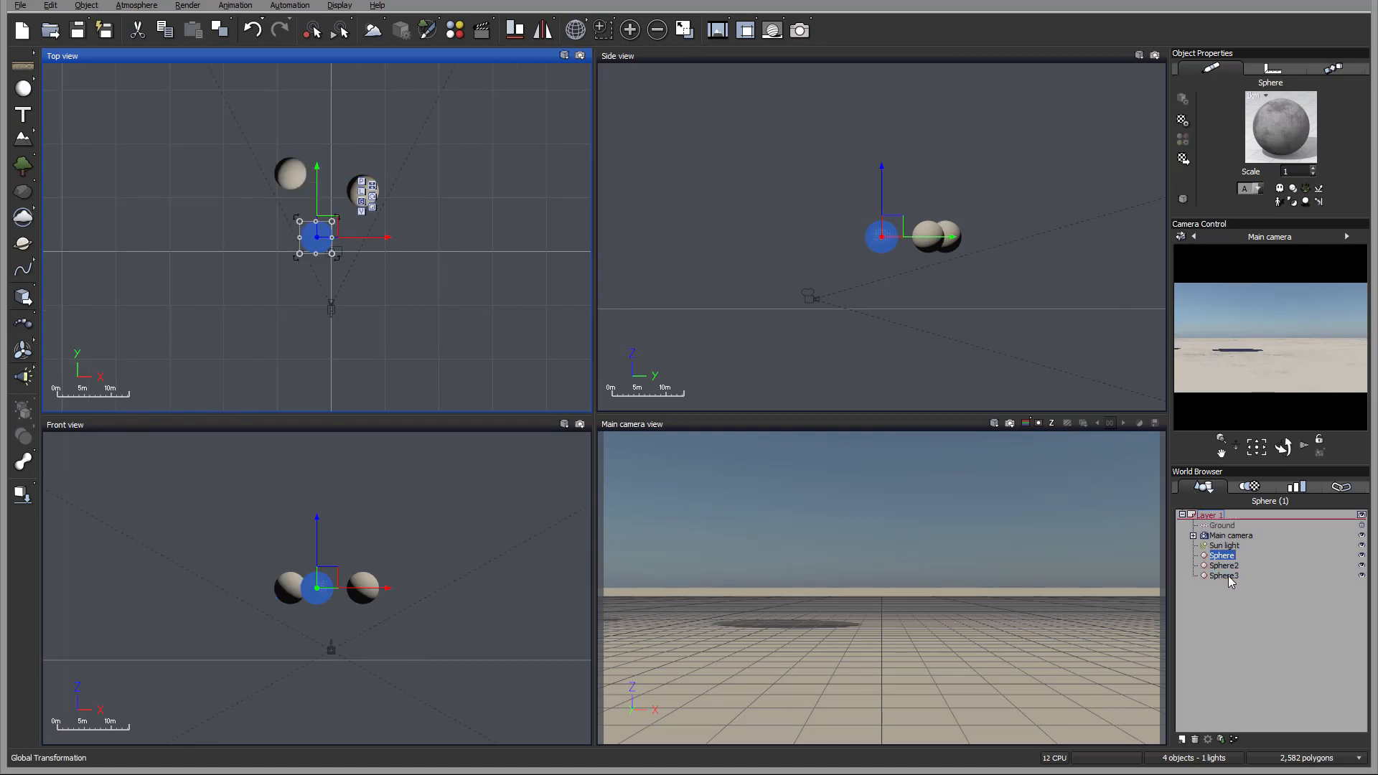
shift+click(1228, 576)
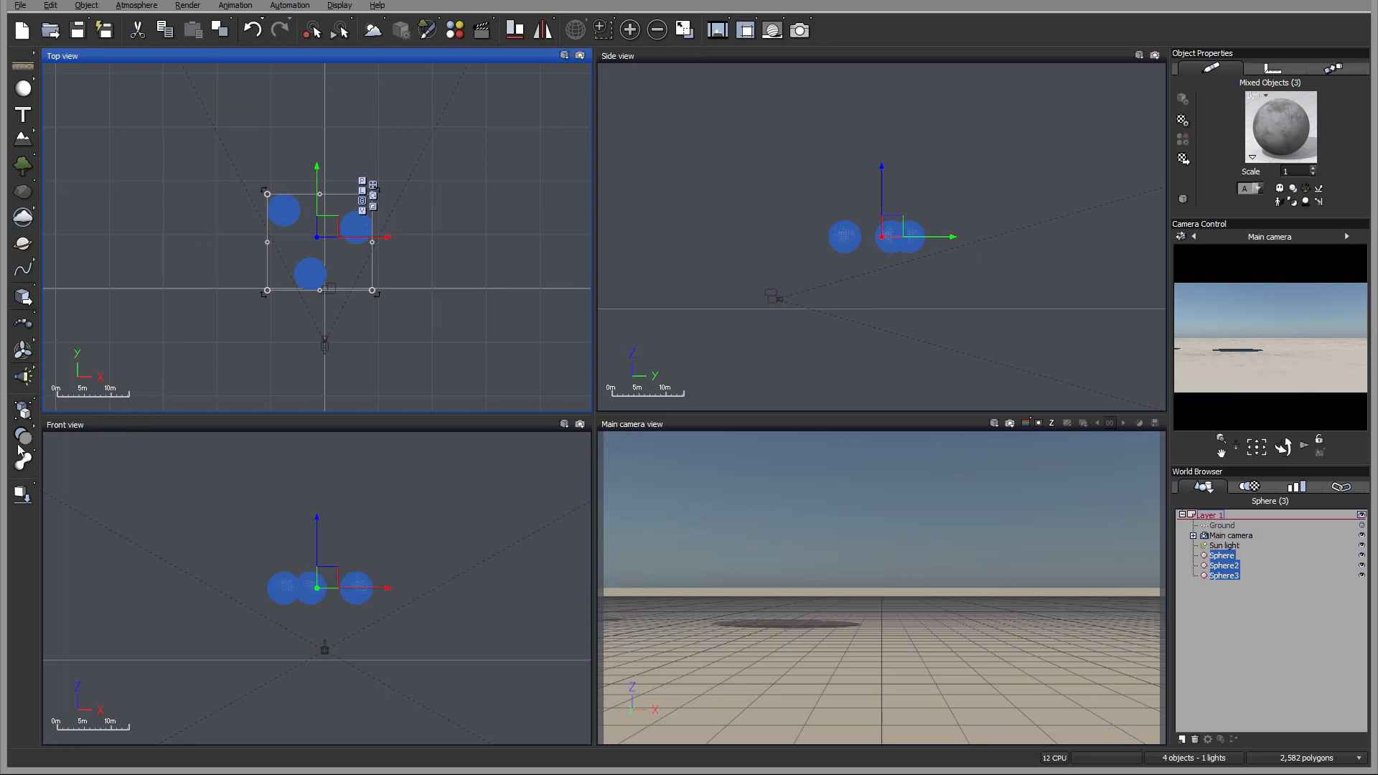
click(22, 495)
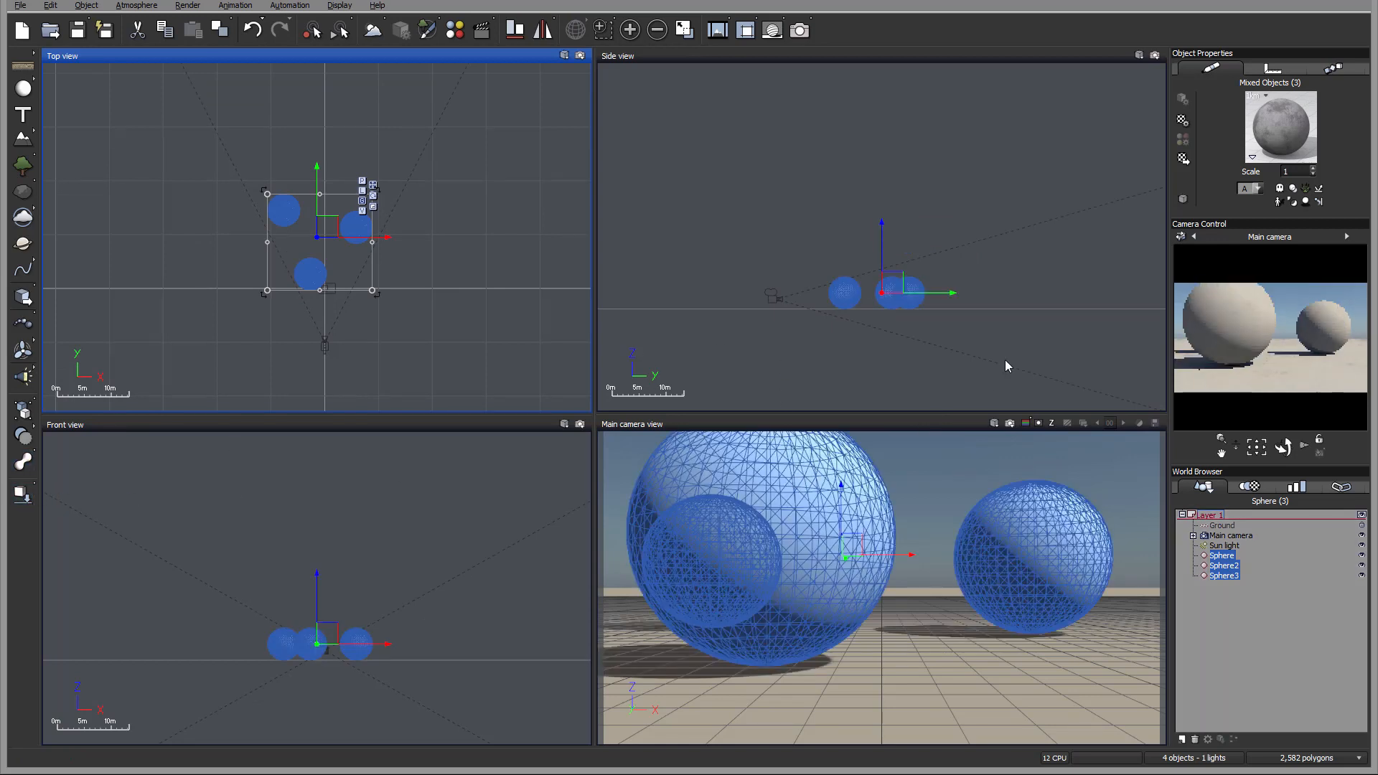
Step: Move the main camera back and up to a height of about 6.5 m, and tilt it down to frame the spheres
click(1231, 536)
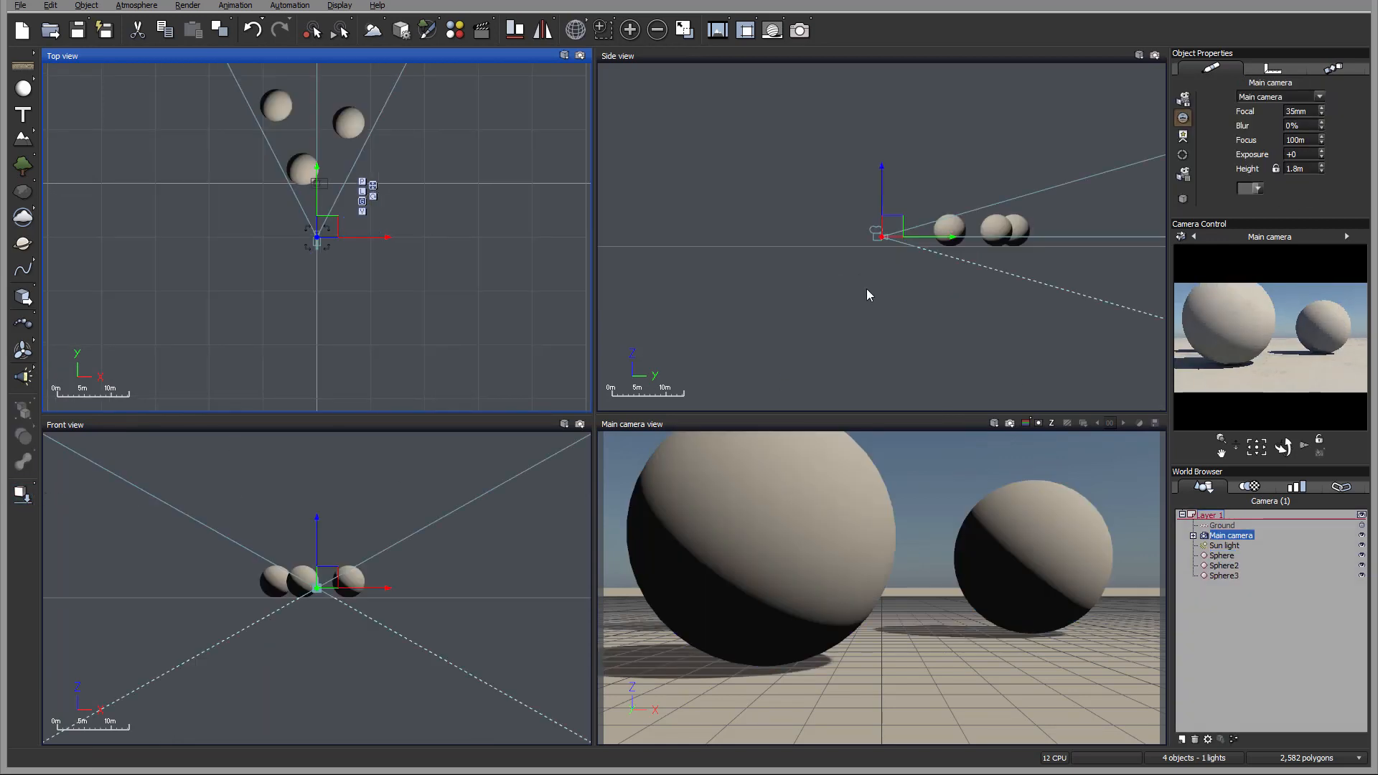
drag(903, 232, 880, 206)
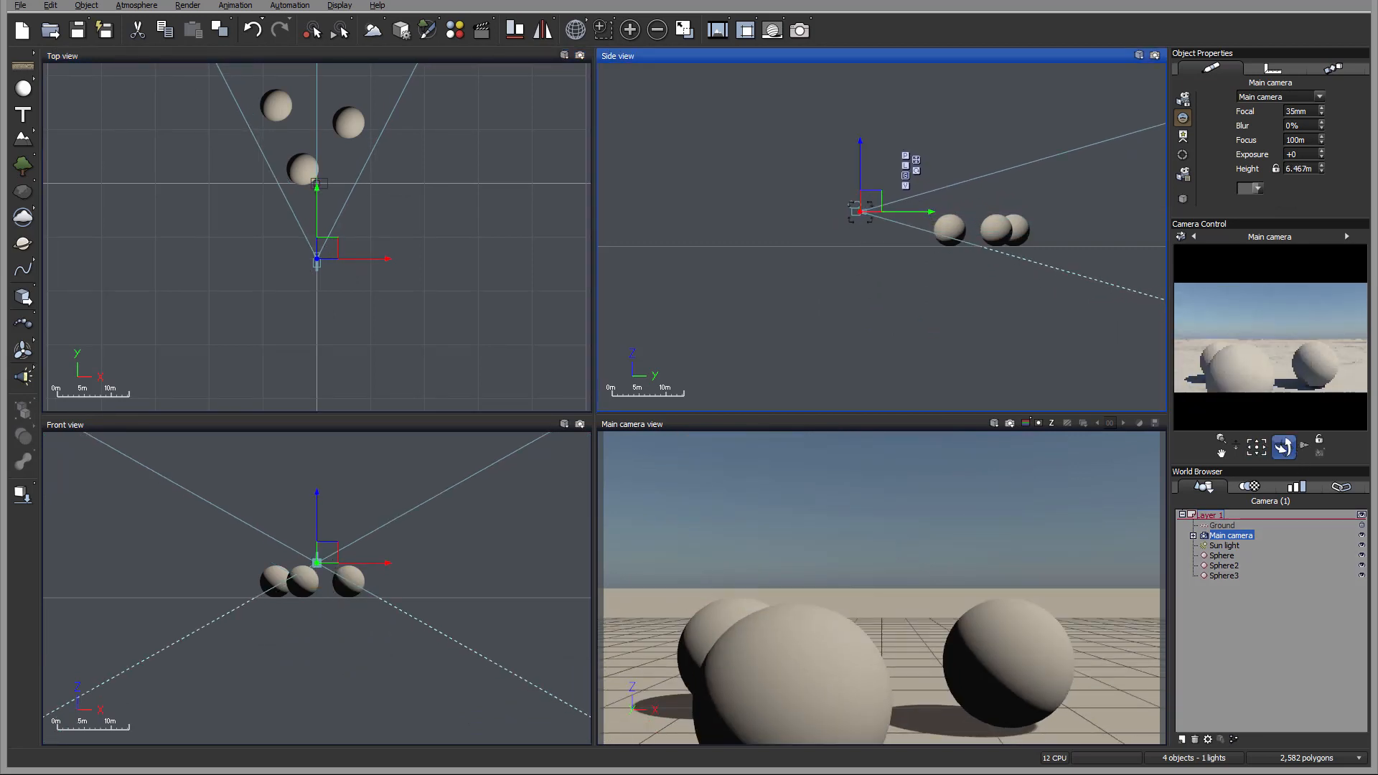
right_drag(903, 603, 907, 665)
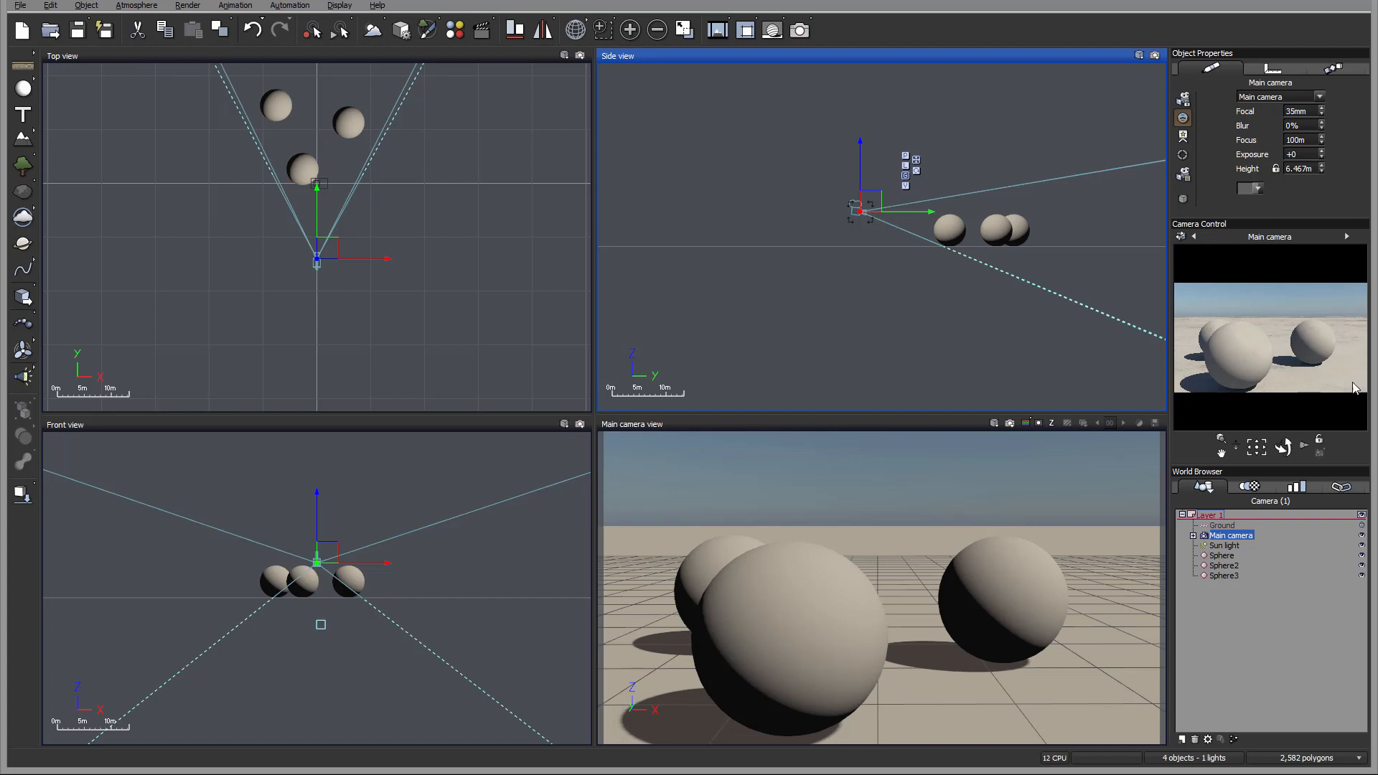
Step: Add a second layer to the scene and select each of the three spheres in turn
click(1182, 740)
click(1222, 556)
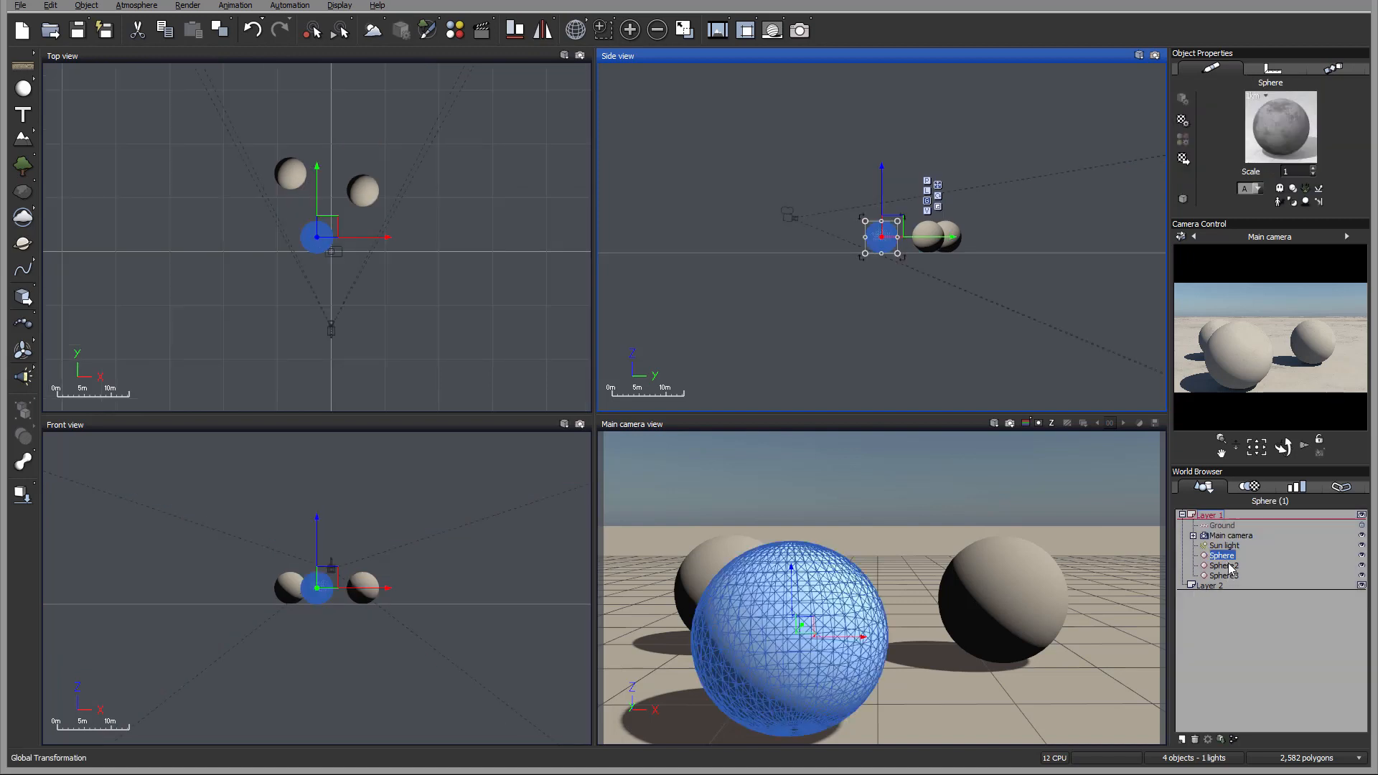
click(1224, 566)
click(1229, 576)
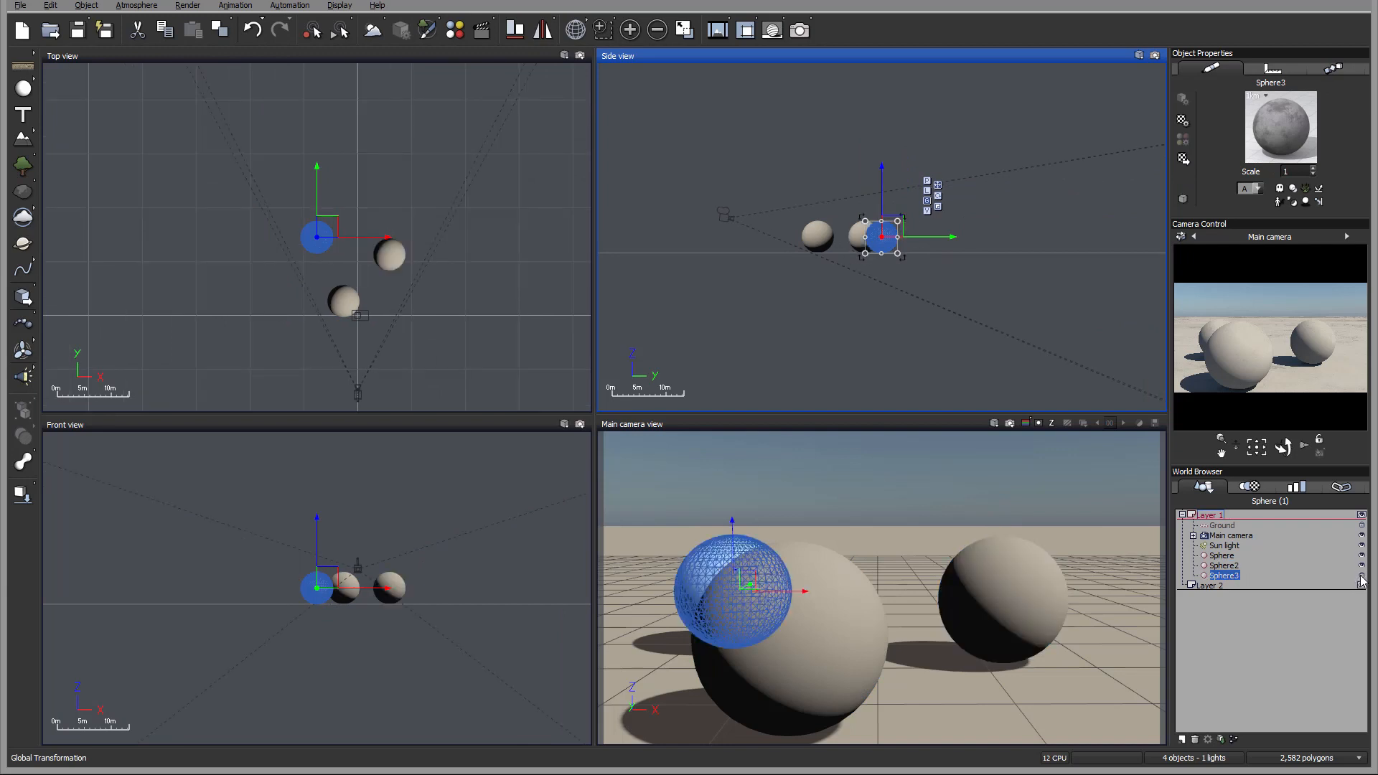
Step: Hide Sphere3 in the scene and show it again
click(1362, 580)
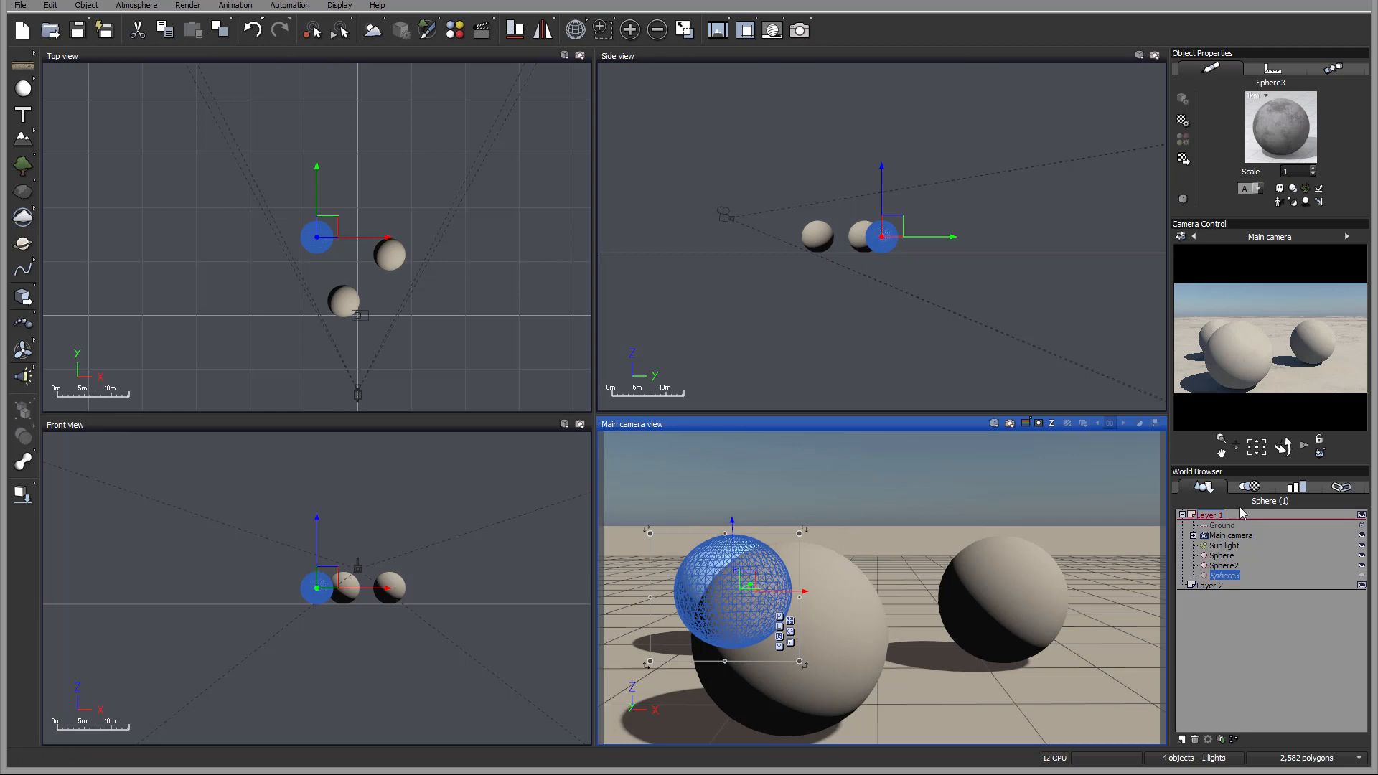
click(1276, 556)
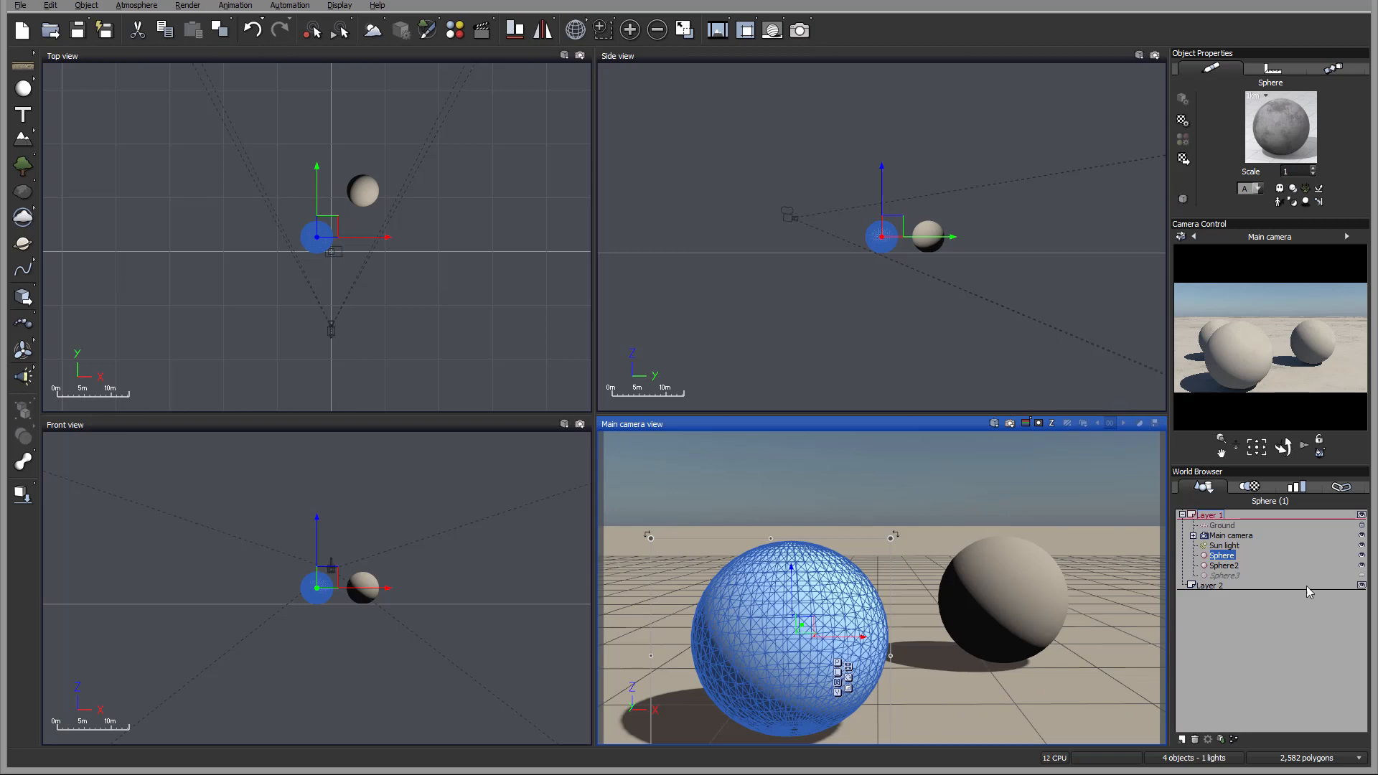
click(1227, 567)
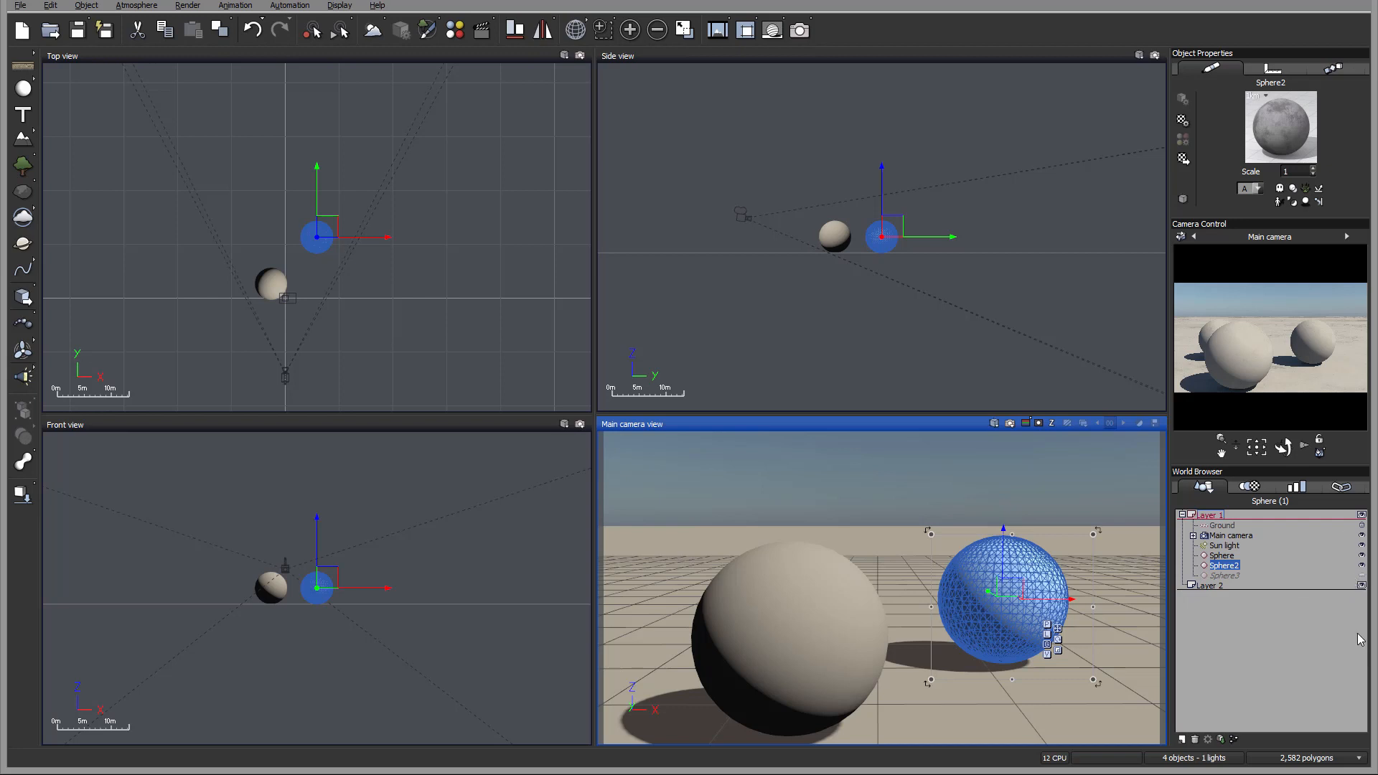
click(1361, 577)
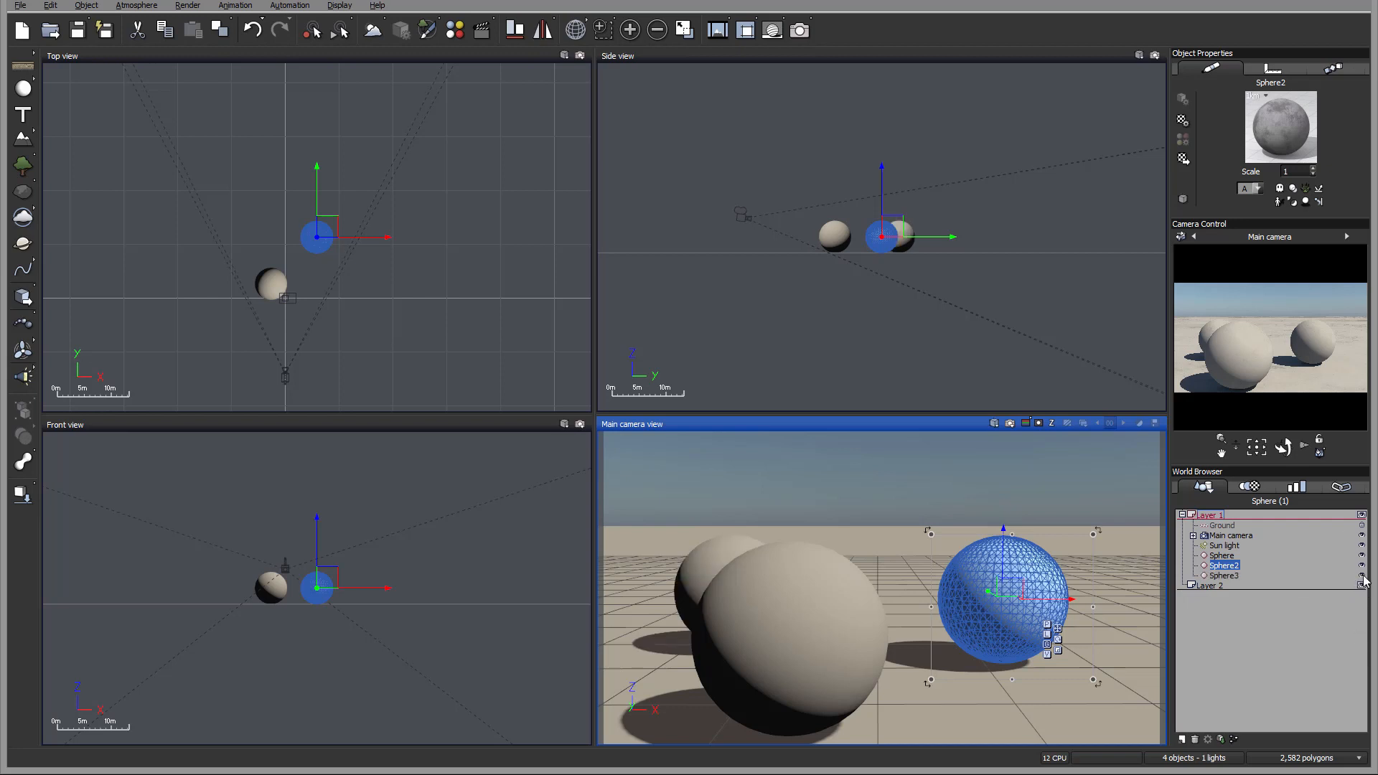
Step: Move Sphere3 and Sphere2 from Layer 1 into Layer 2 and collapse that layer
click(1228, 575)
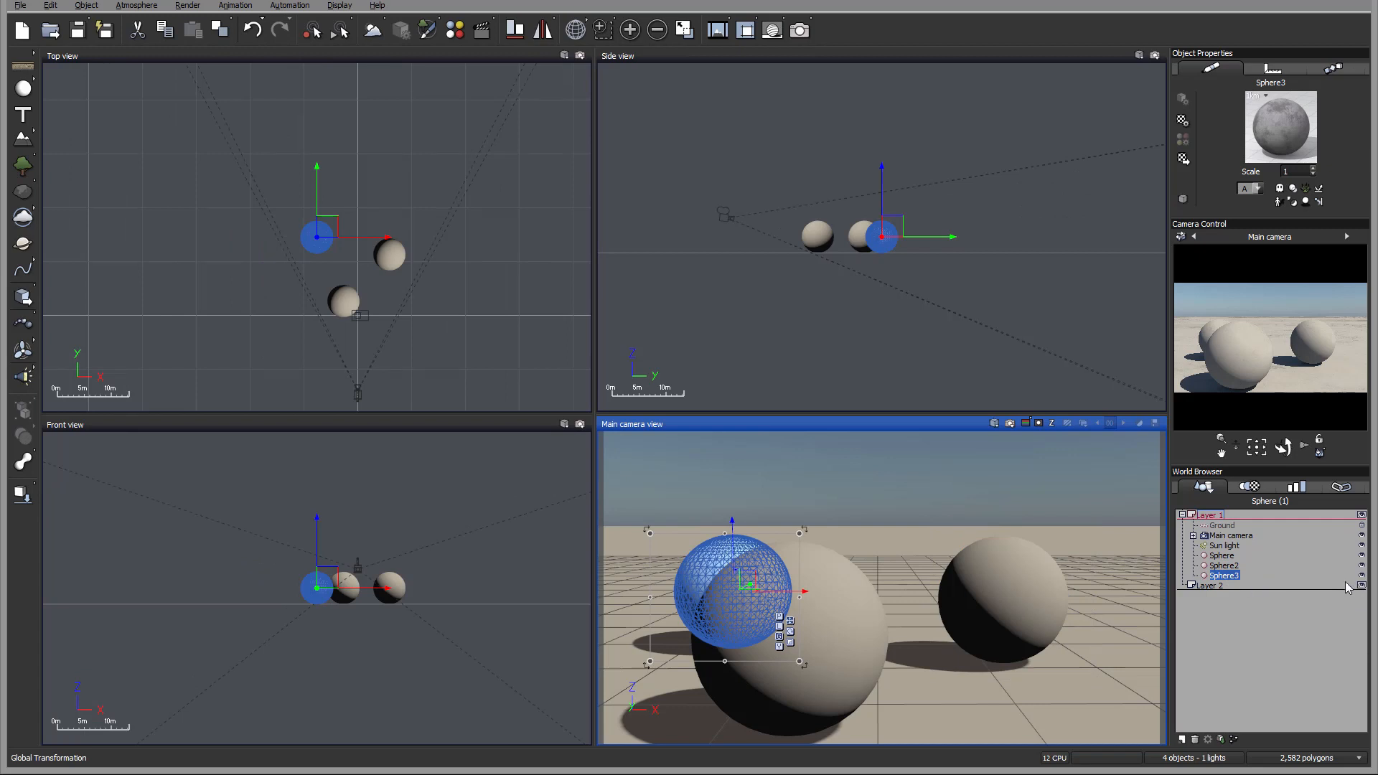
drag(1233, 578, 1220, 592)
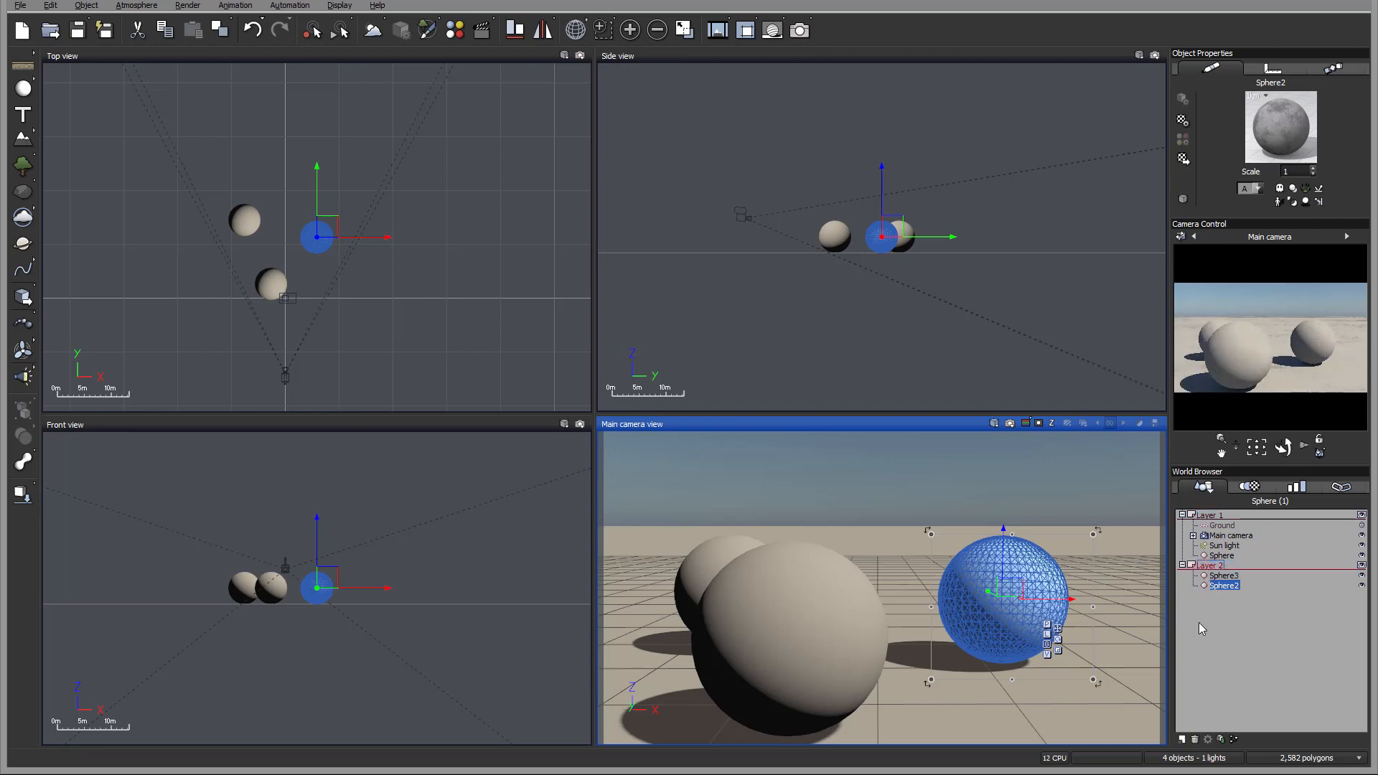
click(1182, 565)
Step: Add four more empty layers below Layer 2
click(1182, 739)
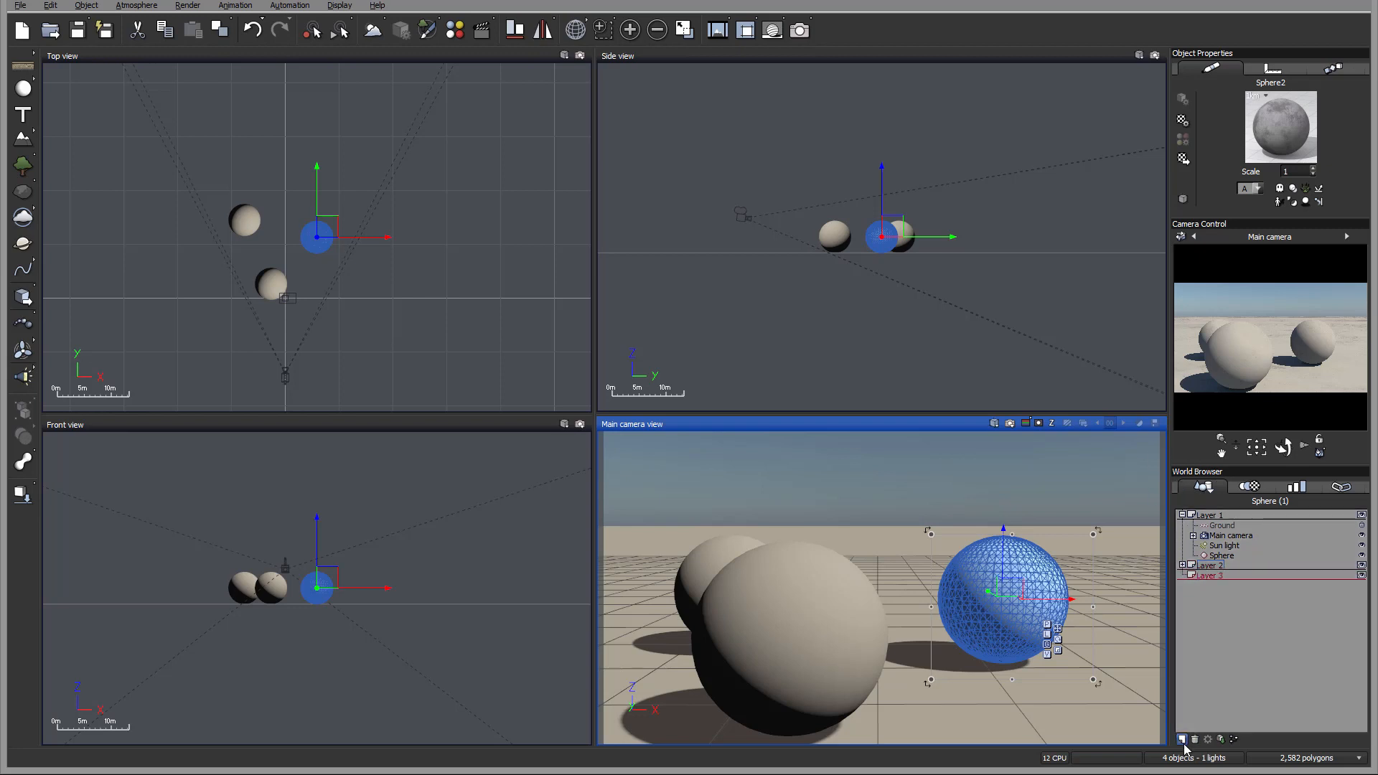
click(1182, 739)
click(1183, 739)
click(1182, 739)
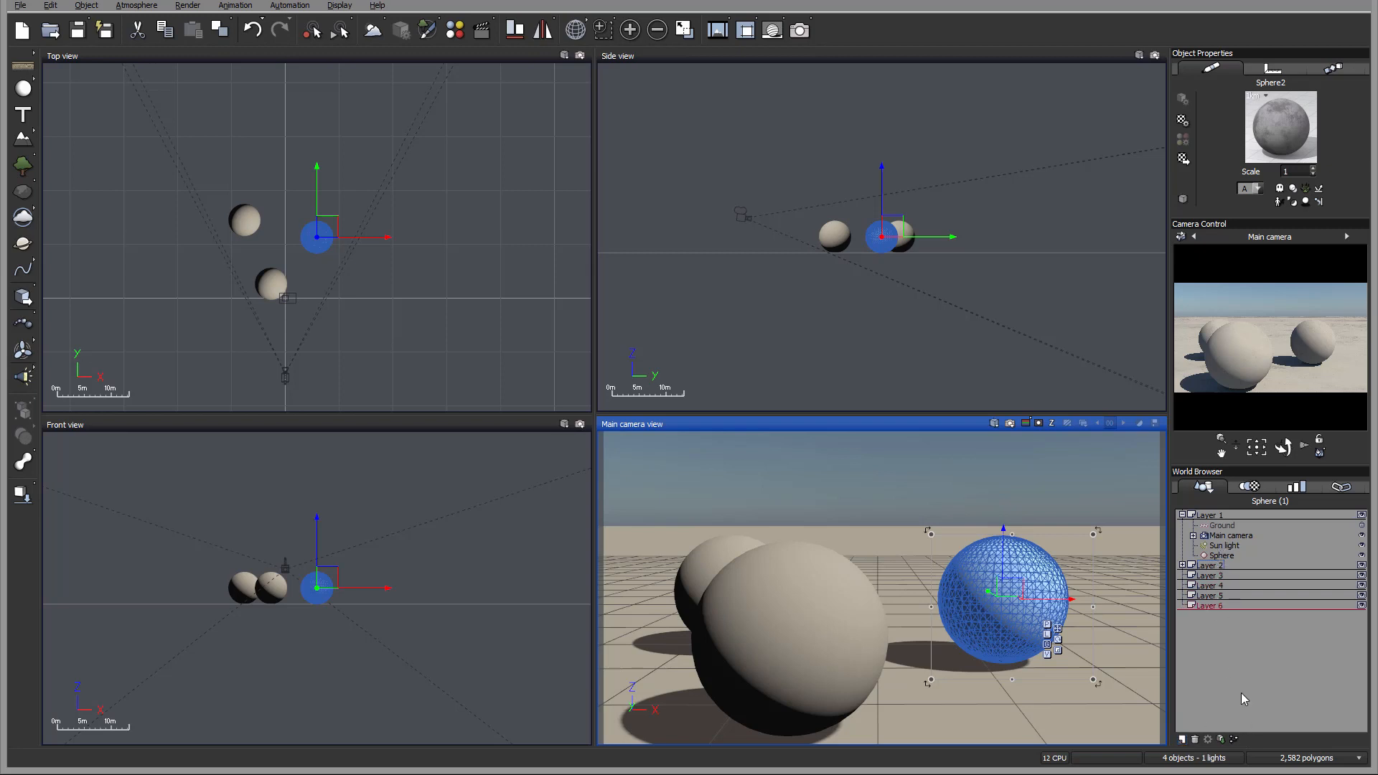
Step: Rename Layer 2, Layer 3 and Layer 4 as object, ecosystem and clouds
click(1212, 566)
double_click(1213, 566)
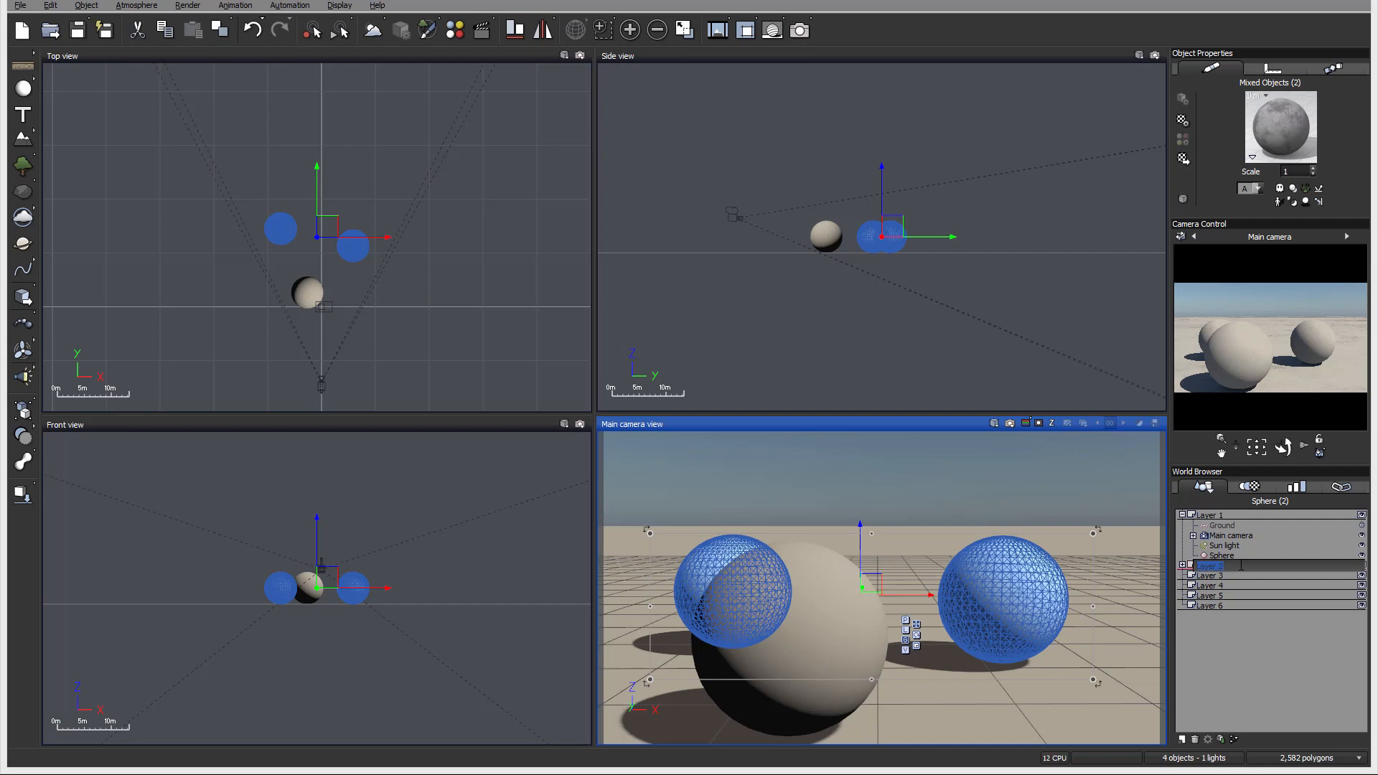
text(object)
click(1220, 576)
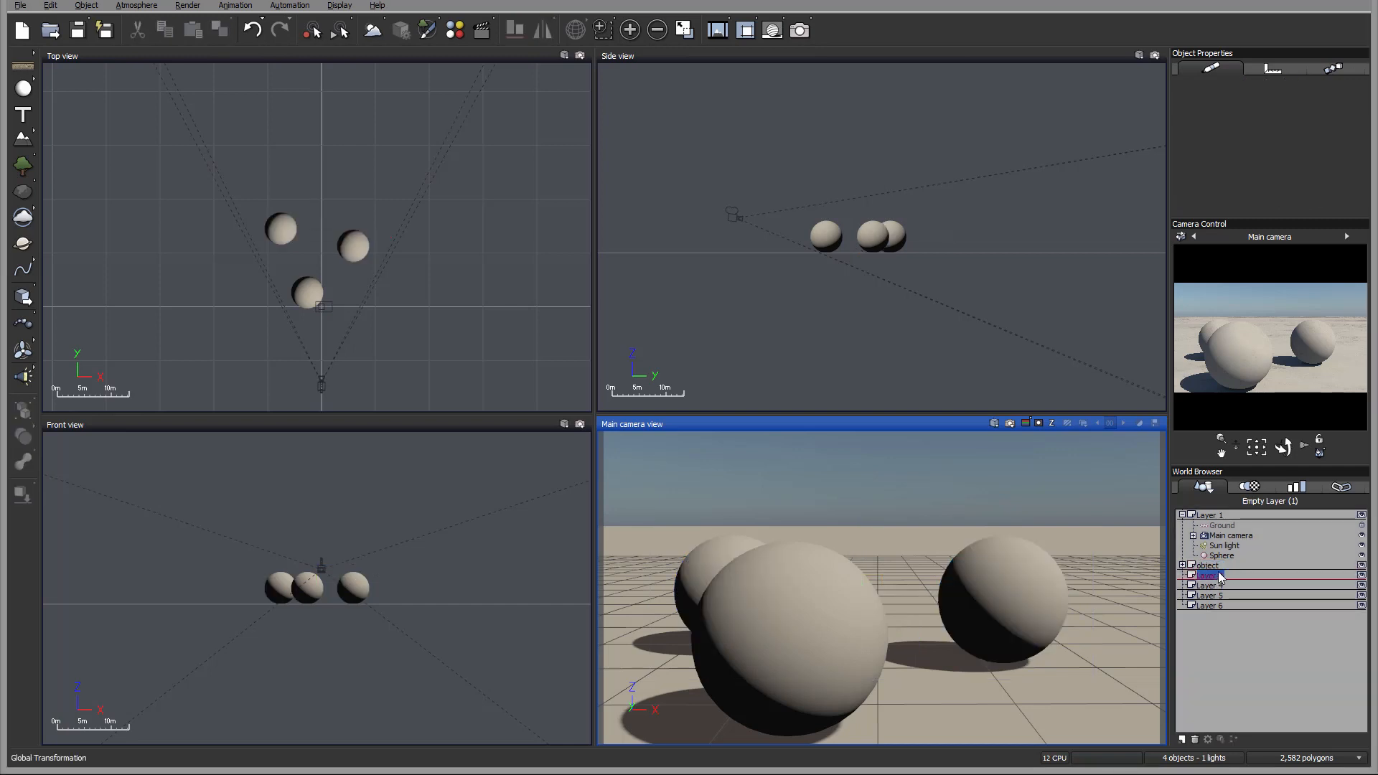
click(1220, 576)
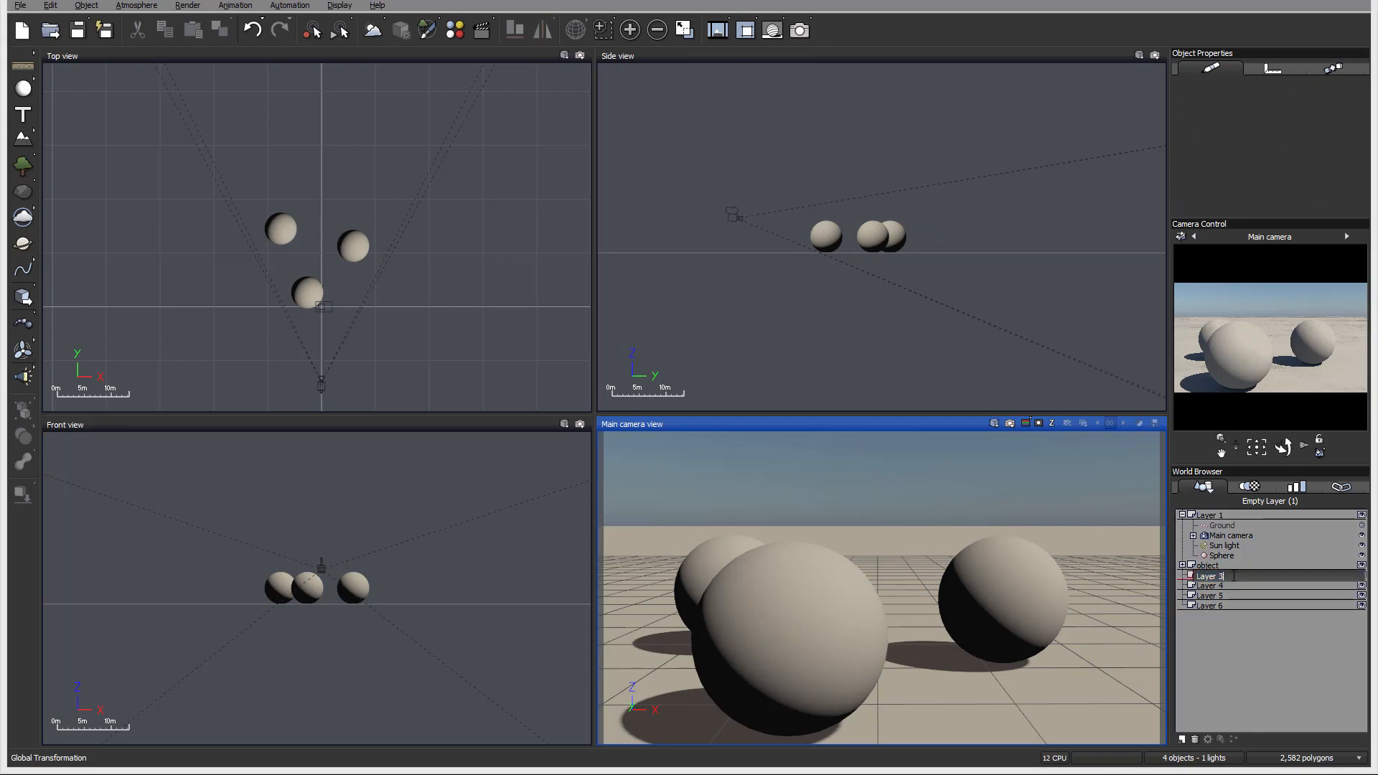
text(ecoal)
key(BackSpace)
double_click(1222, 584)
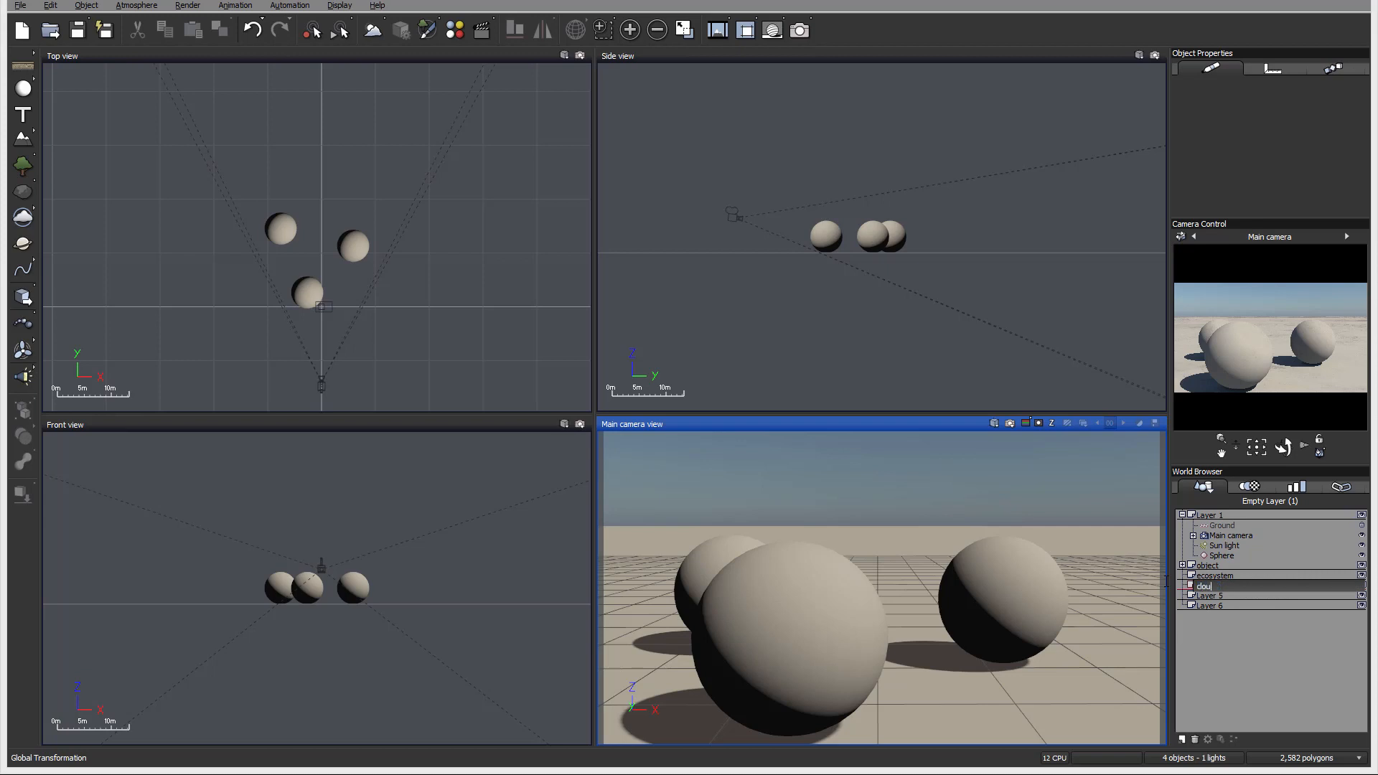
click(1230, 597)
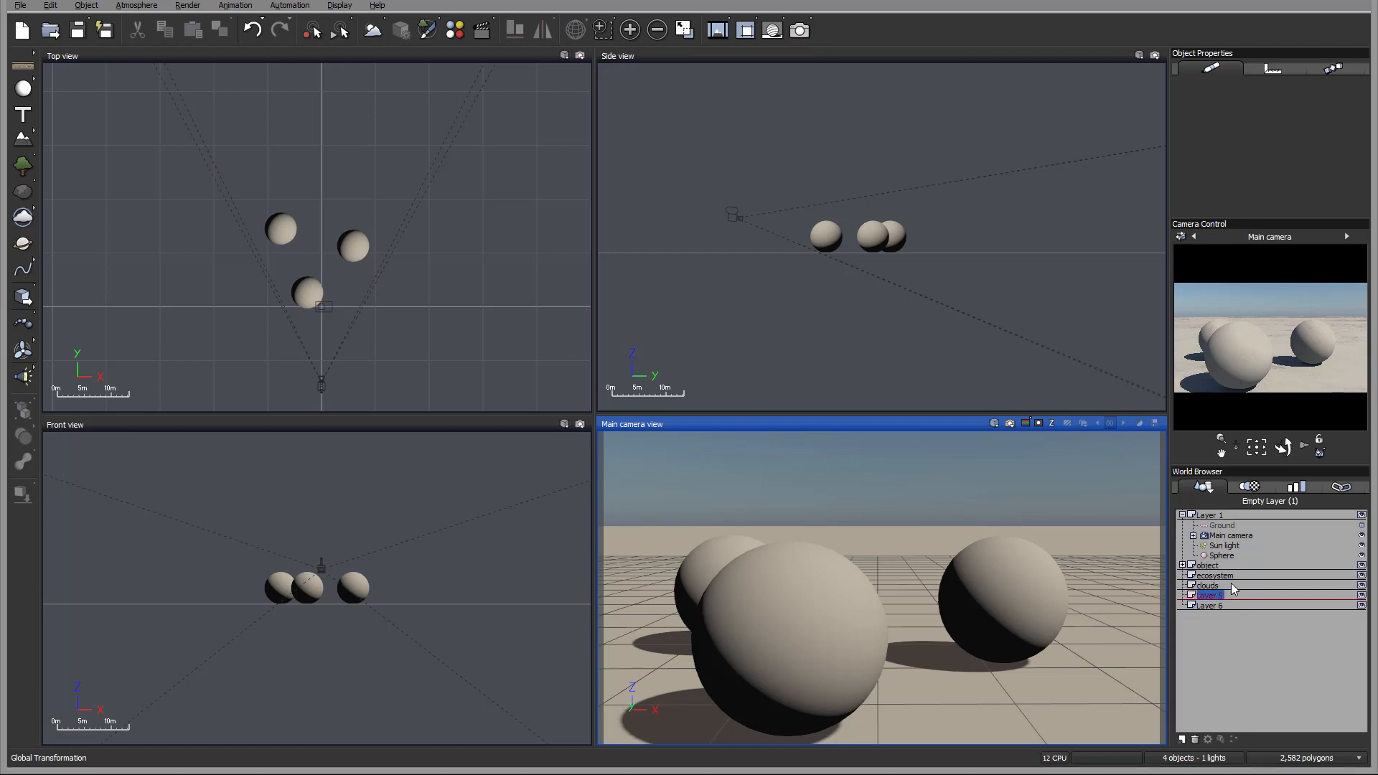
Step: Make the clouds layer active and add six Dark Cumulus cloud layers to the atmosphere
click(1231, 585)
click(133, 5)
click(113, 98)
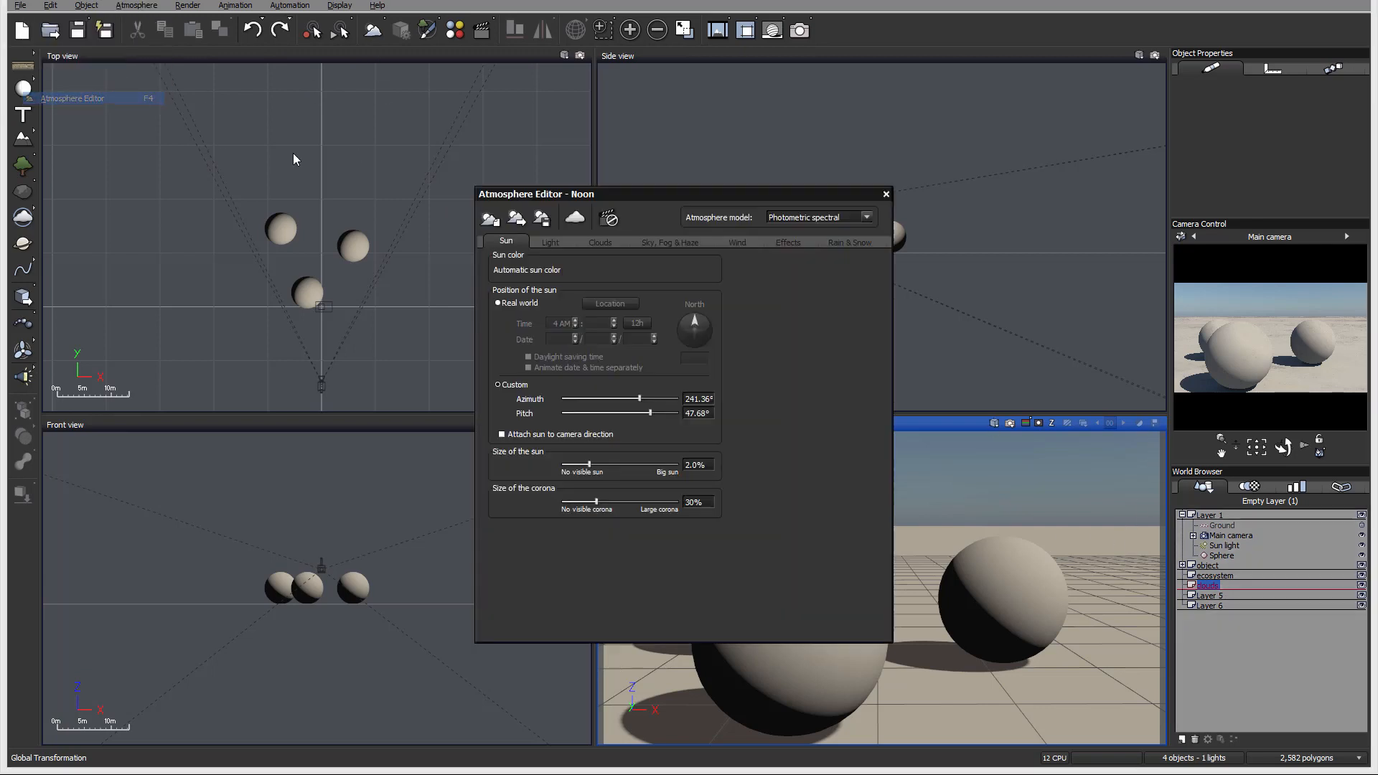
click(593, 244)
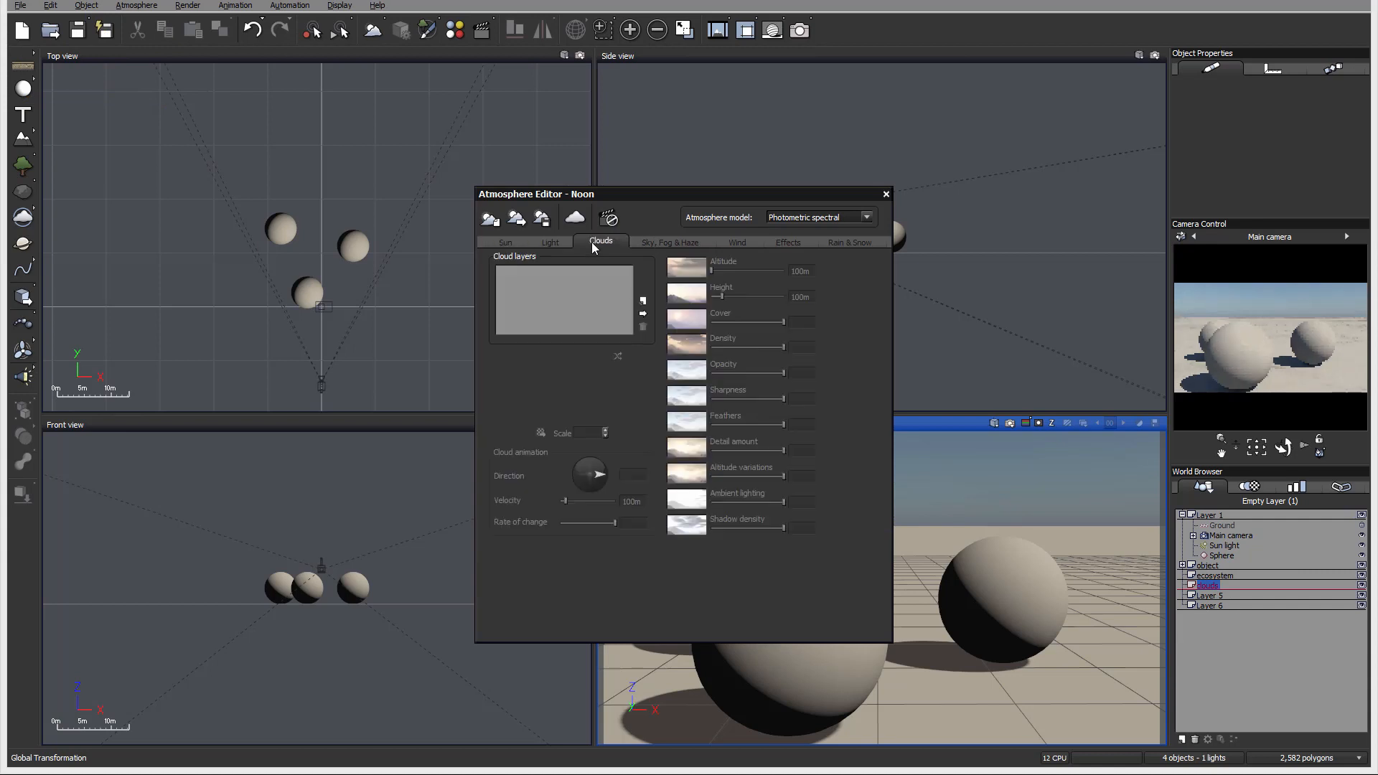
click(643, 303)
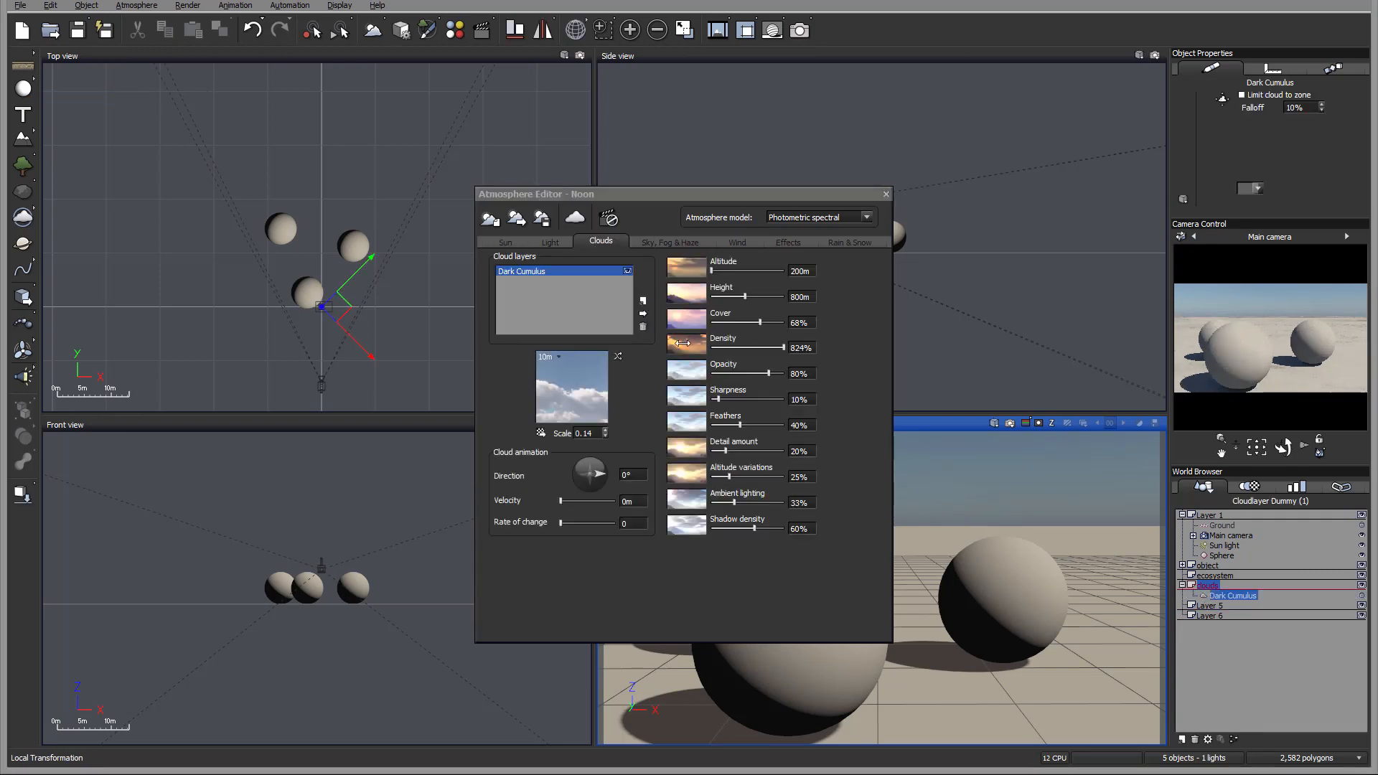
click(641, 303)
click(643, 302)
click(643, 303)
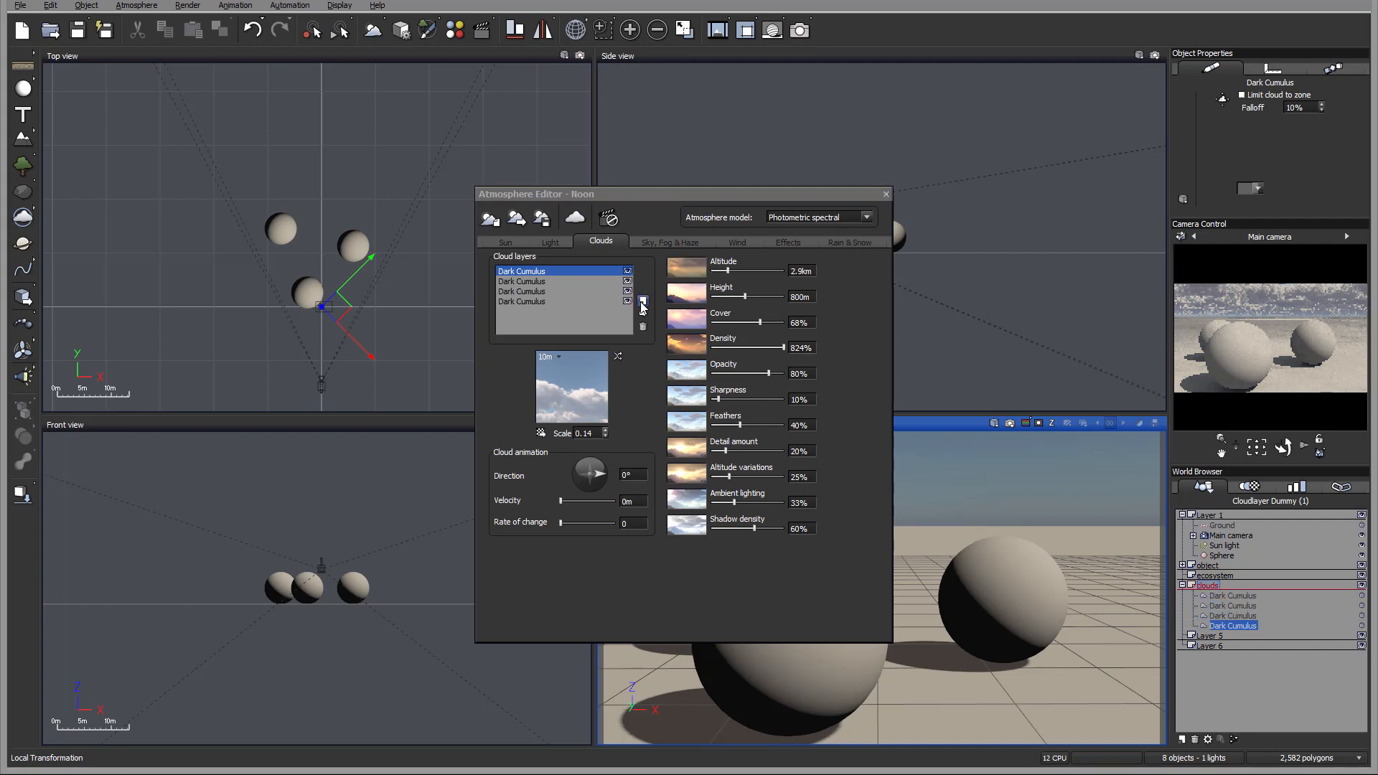
click(643, 302)
click(643, 302)
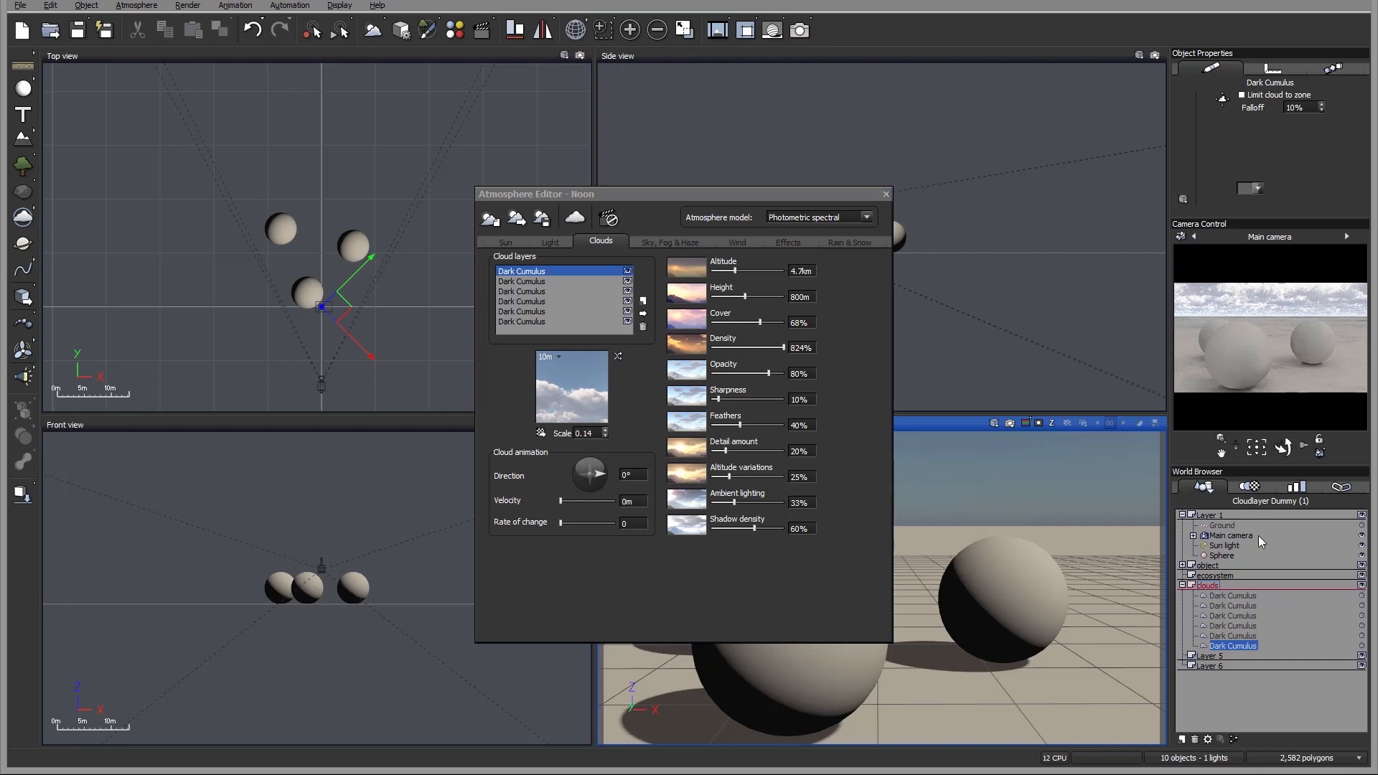
Step: Make Layer 1 active, add one more Dark Cumulus cloud layer into it, and close the Atmosphere Editor
click(1251, 515)
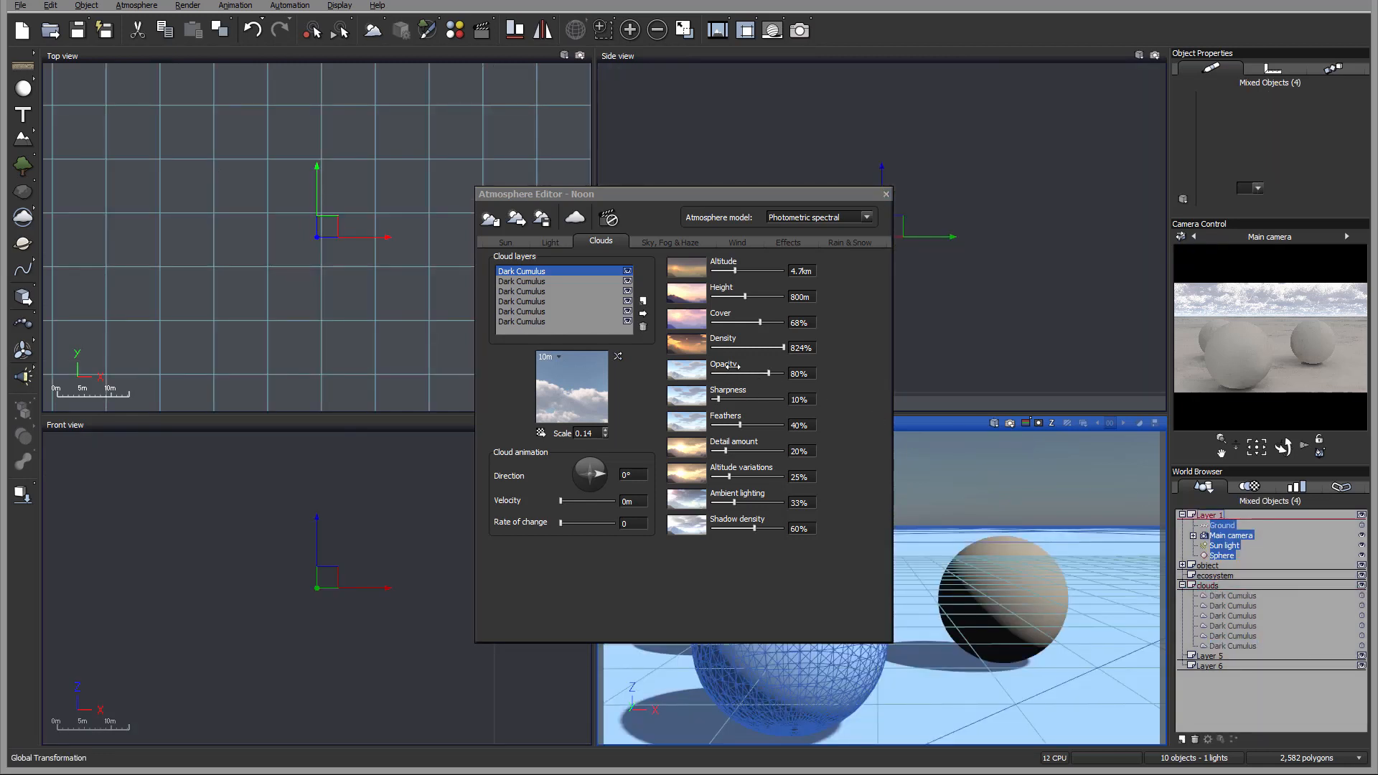
click(645, 302)
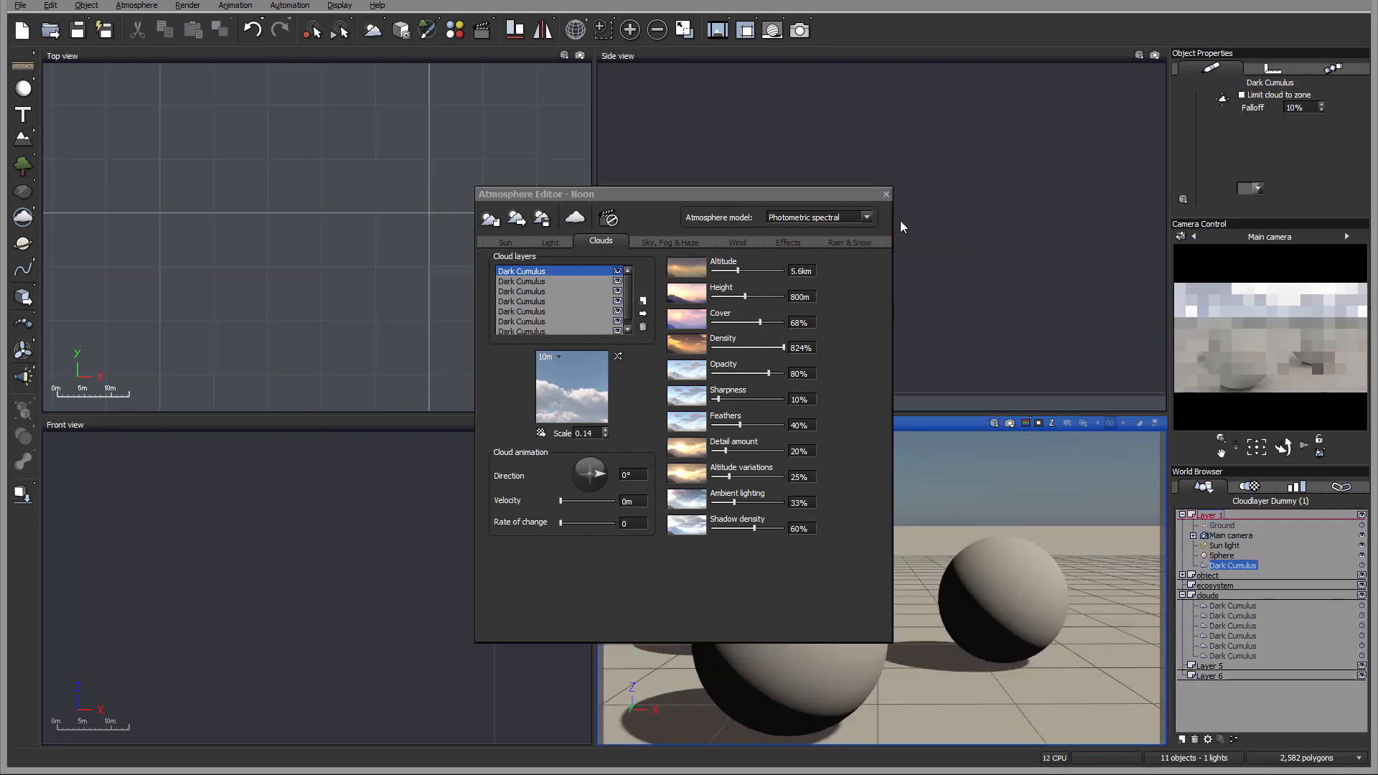
click(888, 194)
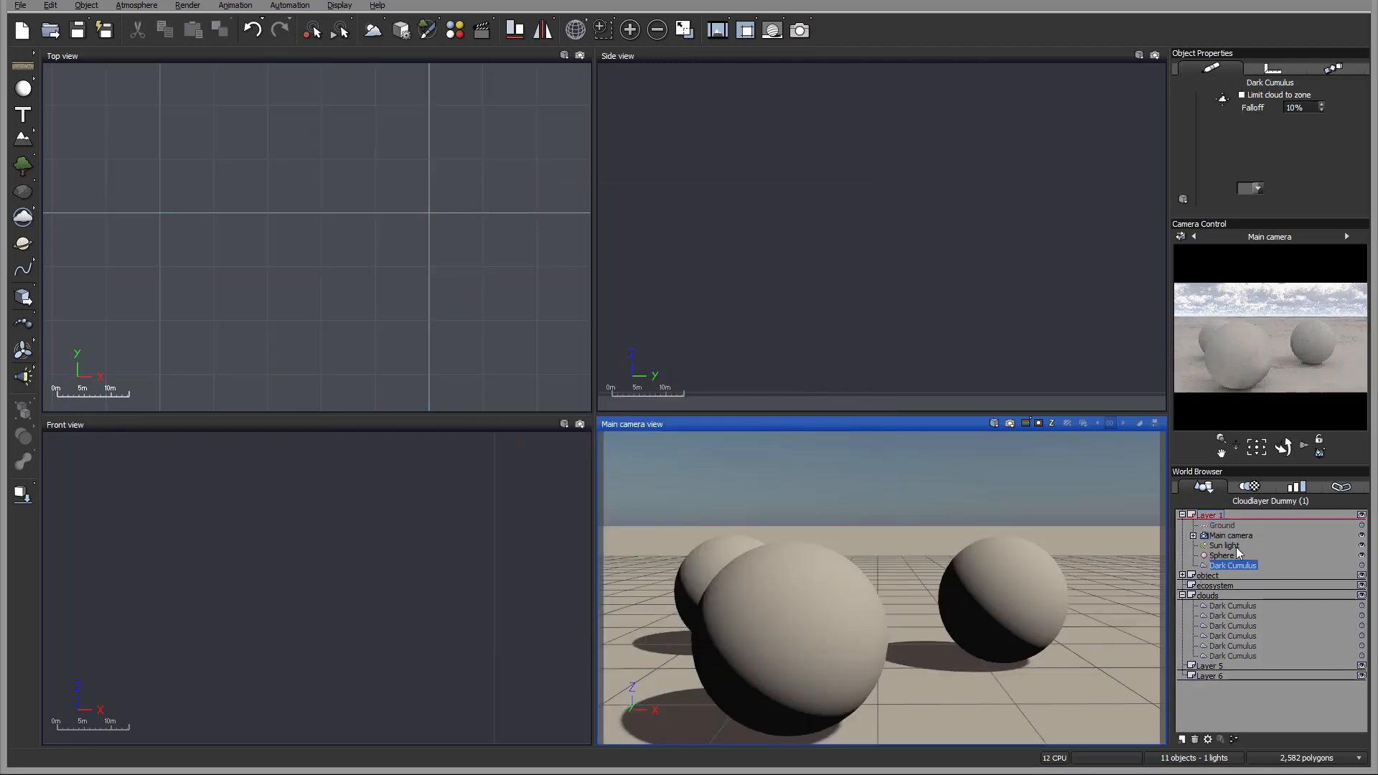
Step: Move the Dark Cumulus cloud from Layer 1 into the clouds layer, then collapse and hide that layer
drag(1233, 566, 1235, 646)
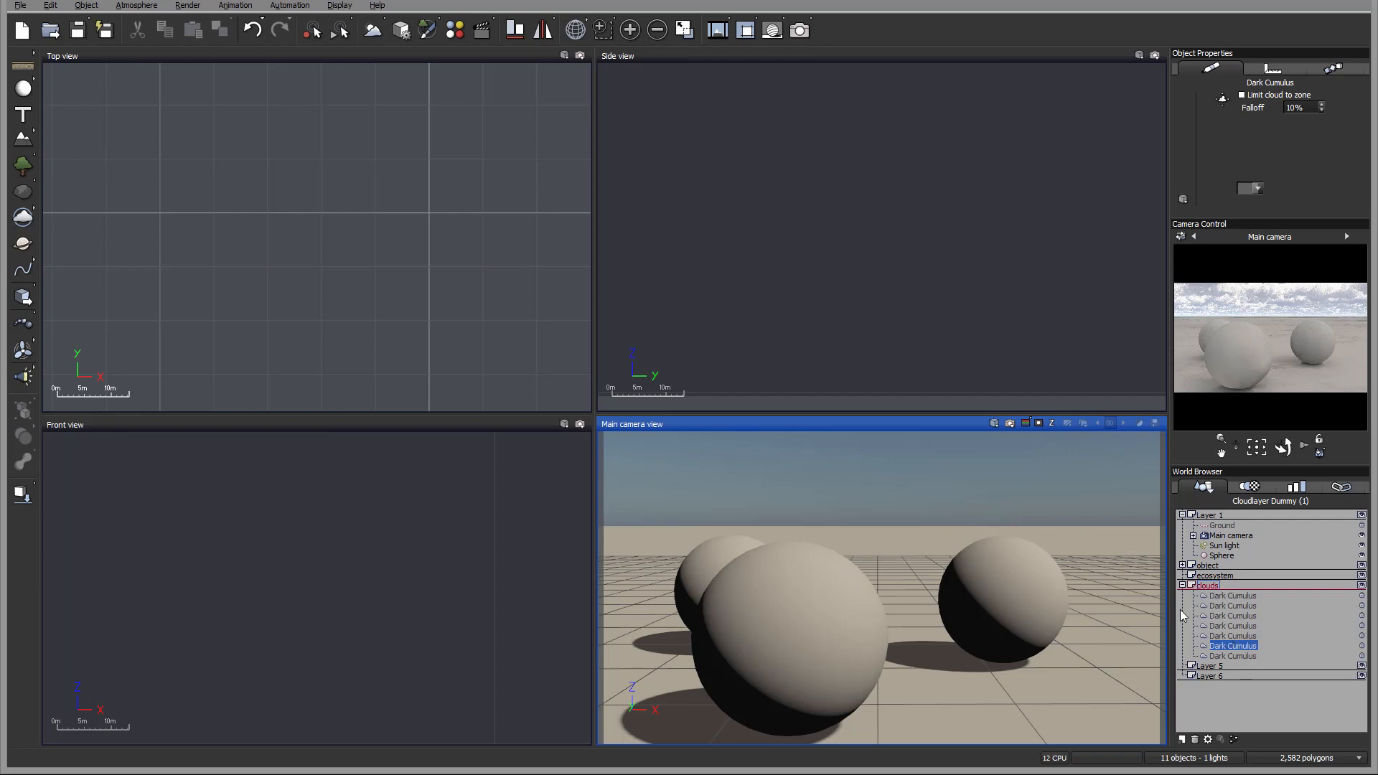
click(1182, 585)
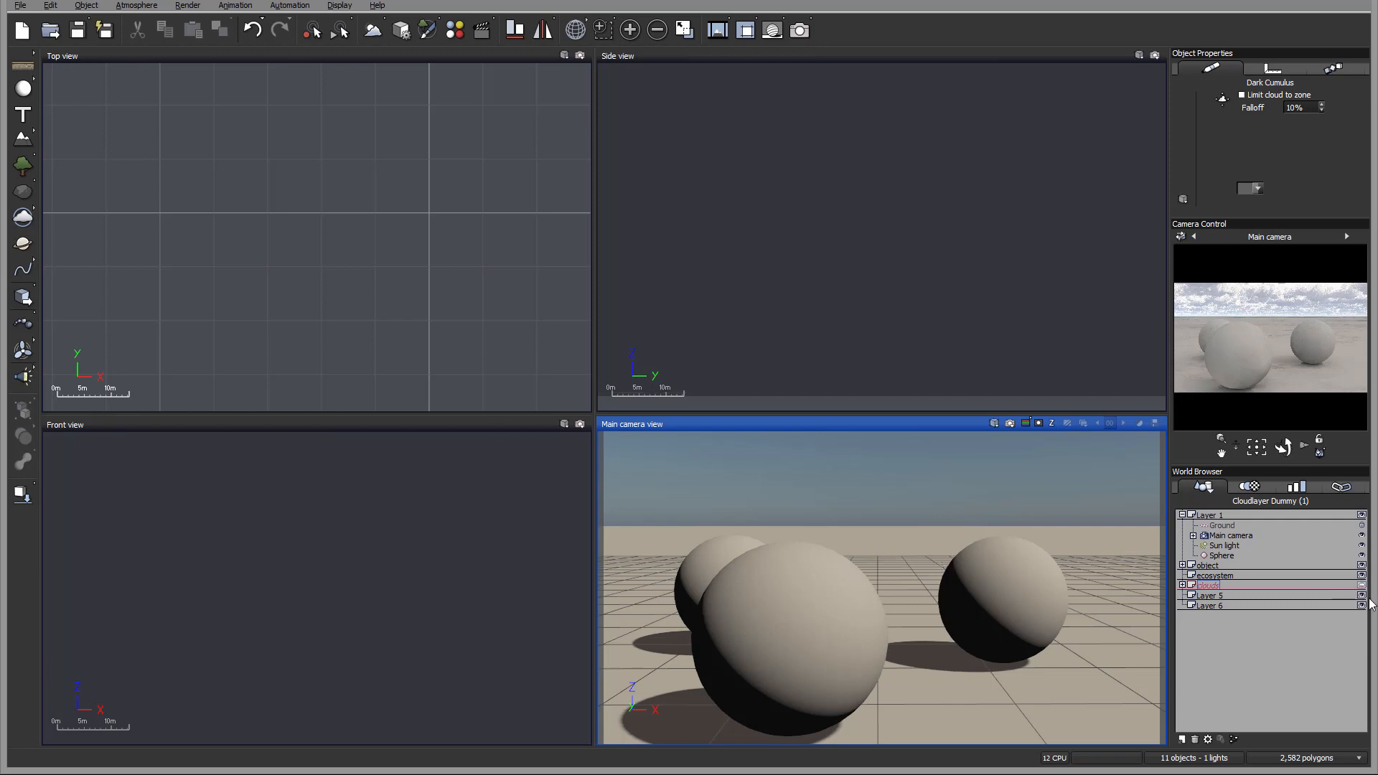
Step: Hide the object layer and clear the selection
click(1292, 555)
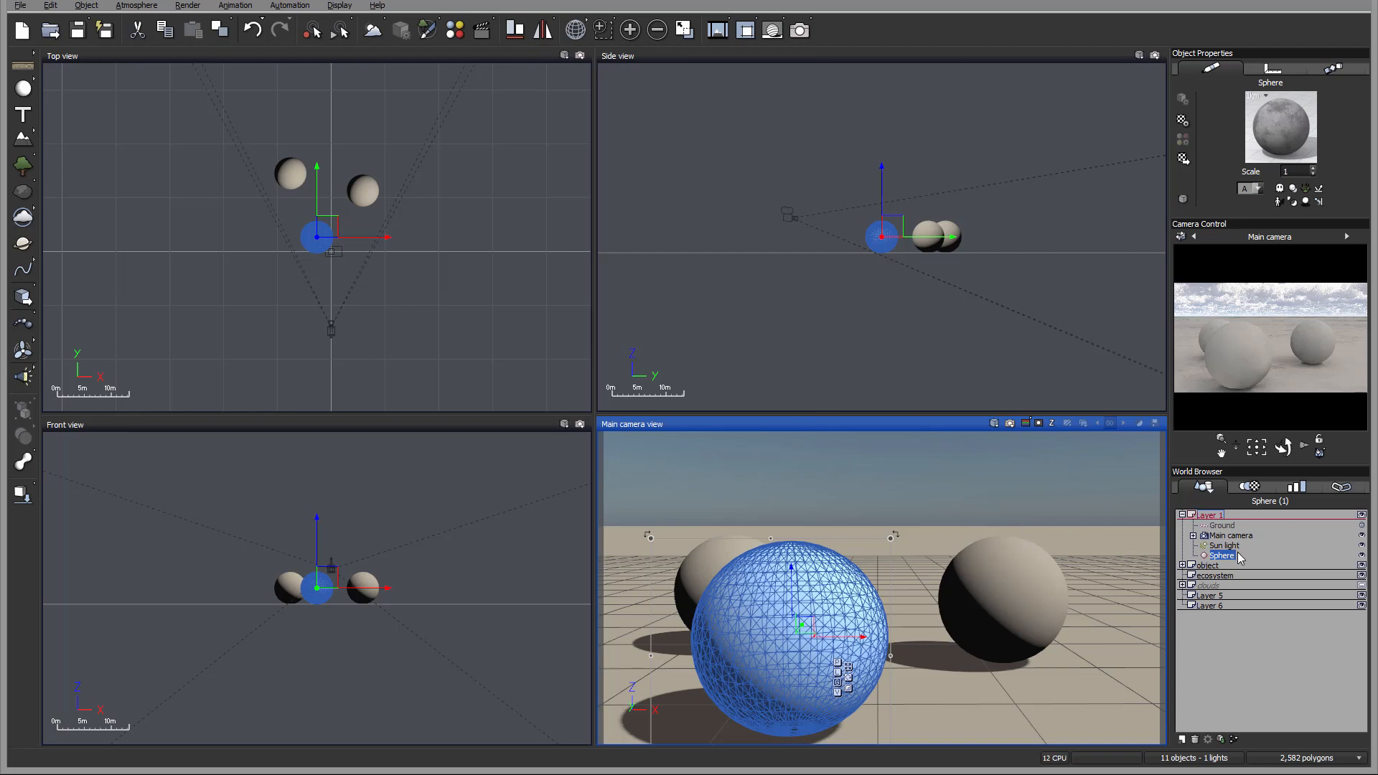
click(1362, 566)
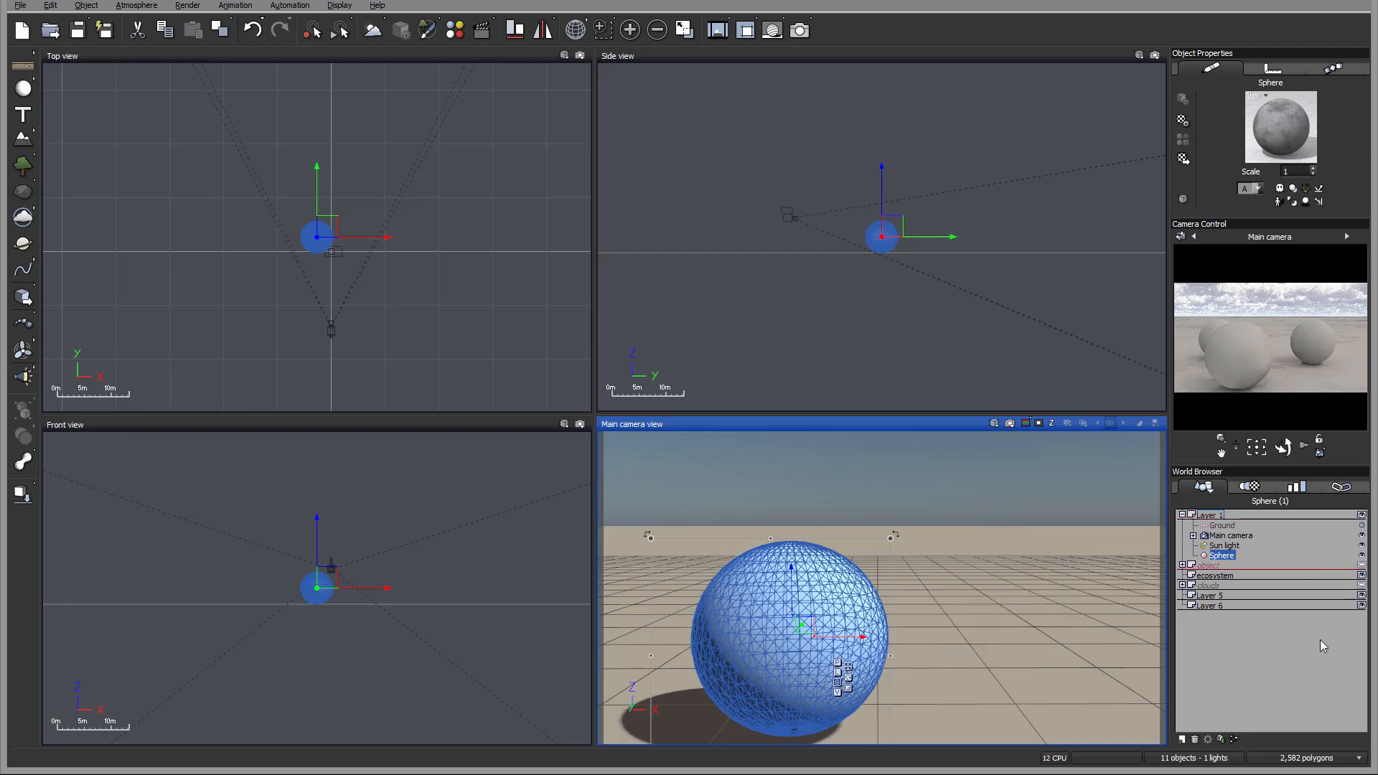
click(1265, 679)
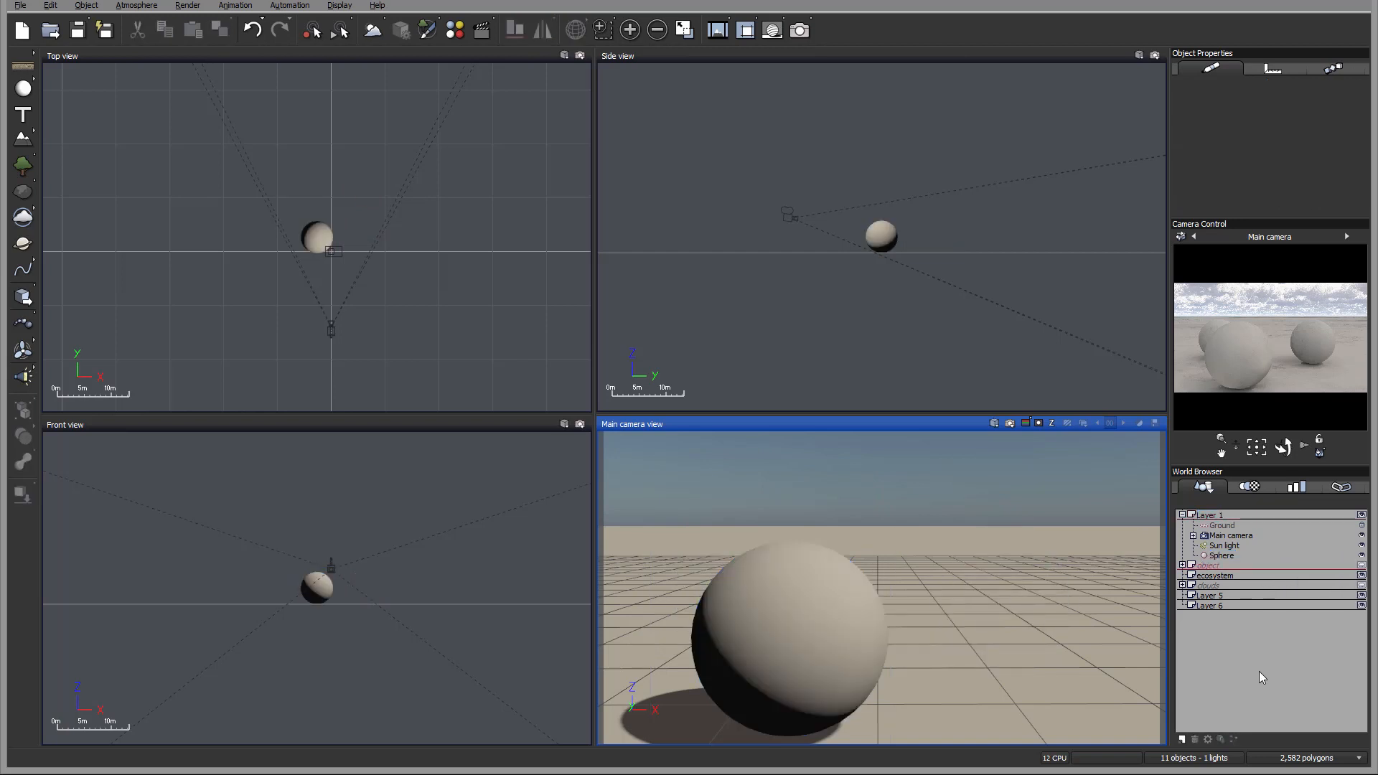
Step: Expand the hidden object layer and examine its spheres in the views by selecting them singly and together
click(1230, 555)
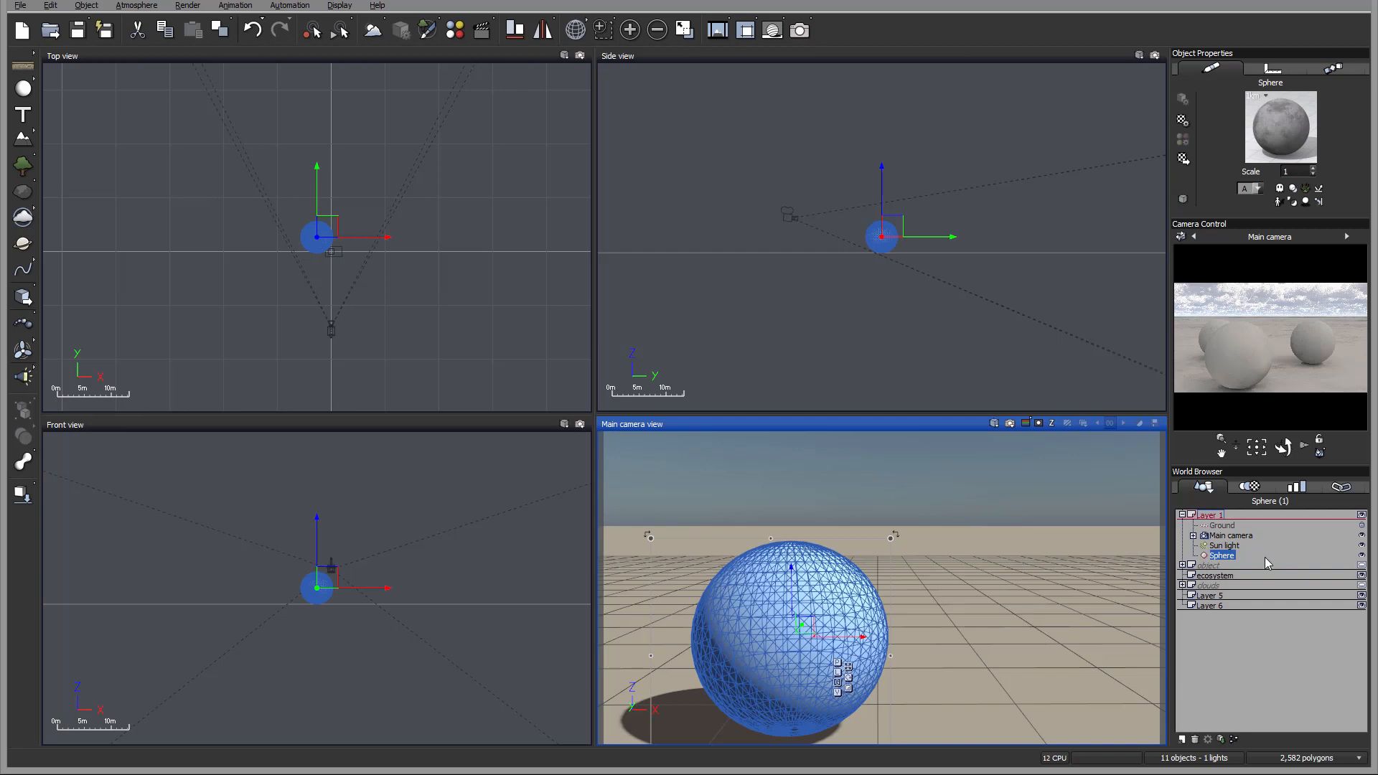
click(1213, 566)
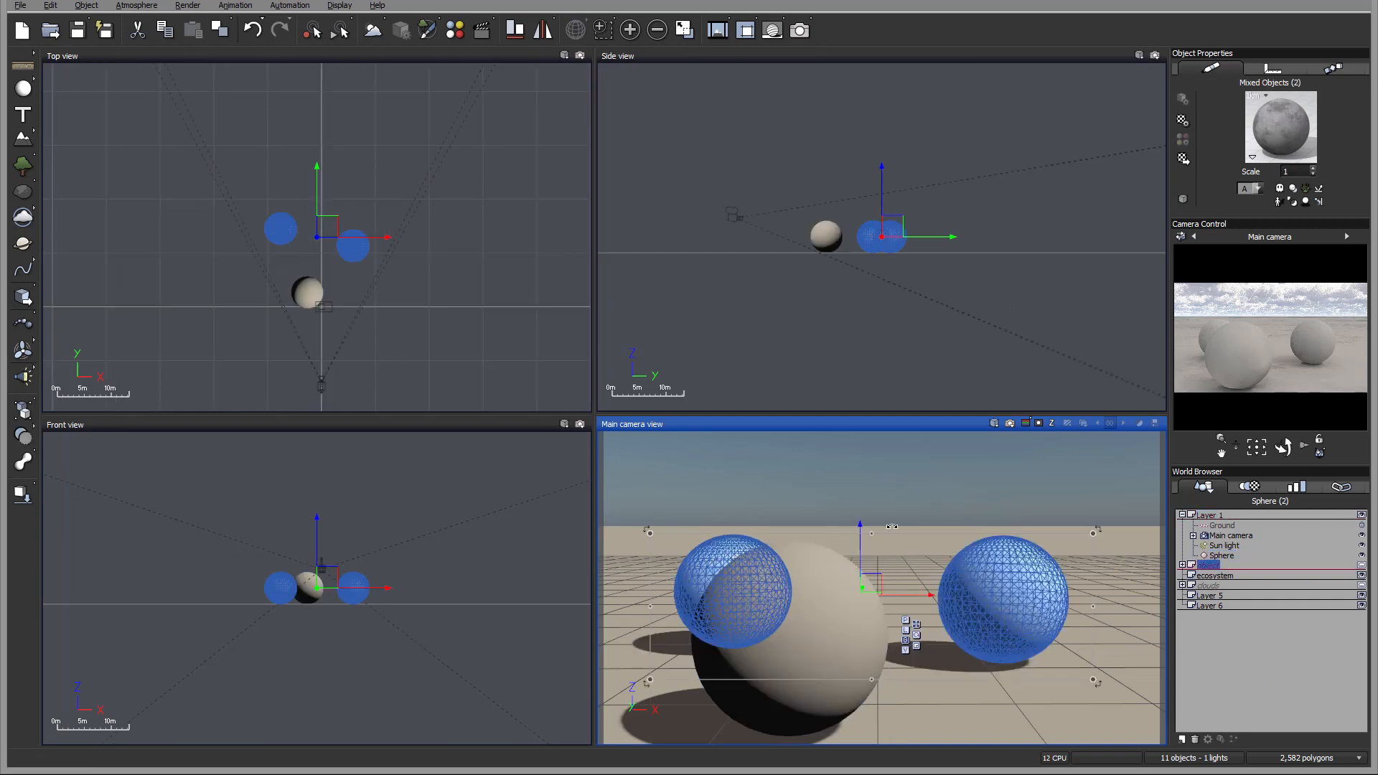
click(1183, 566)
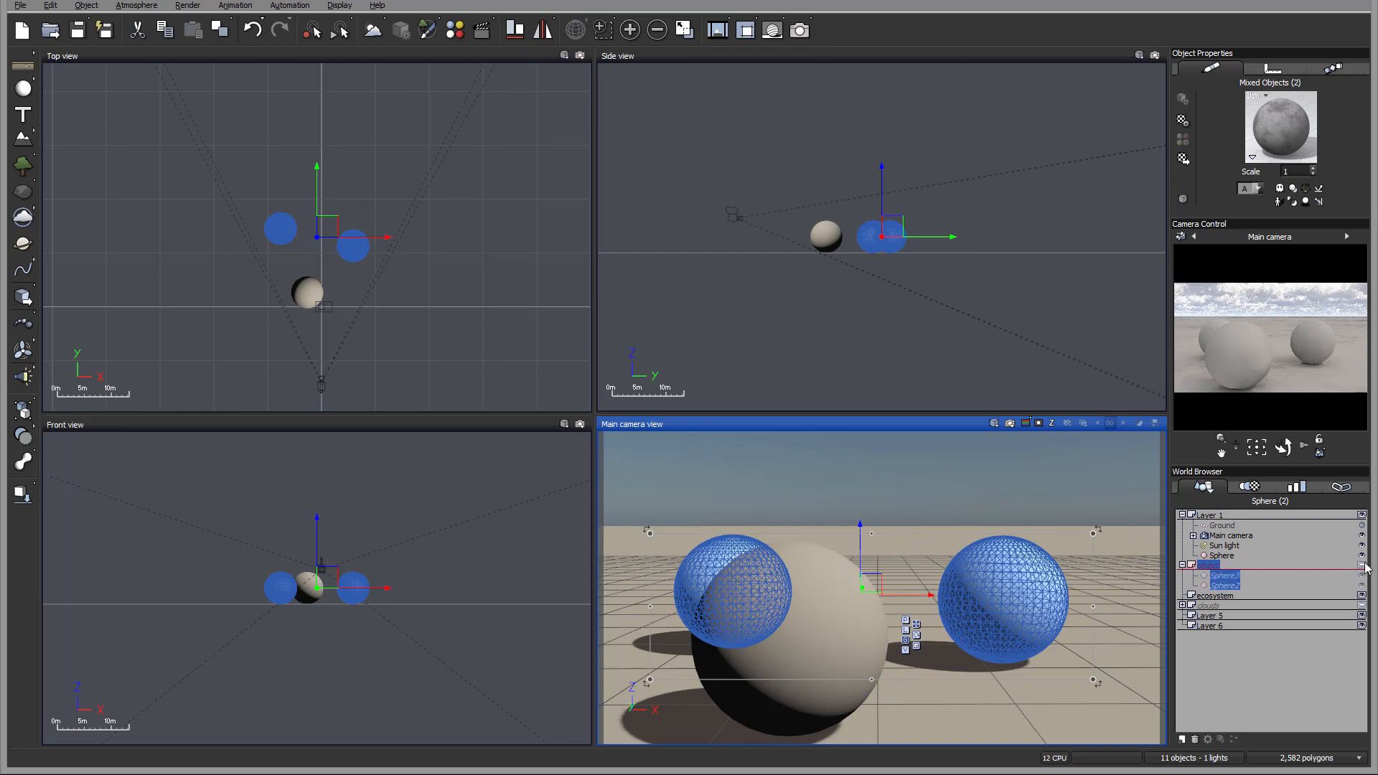
click(1233, 576)
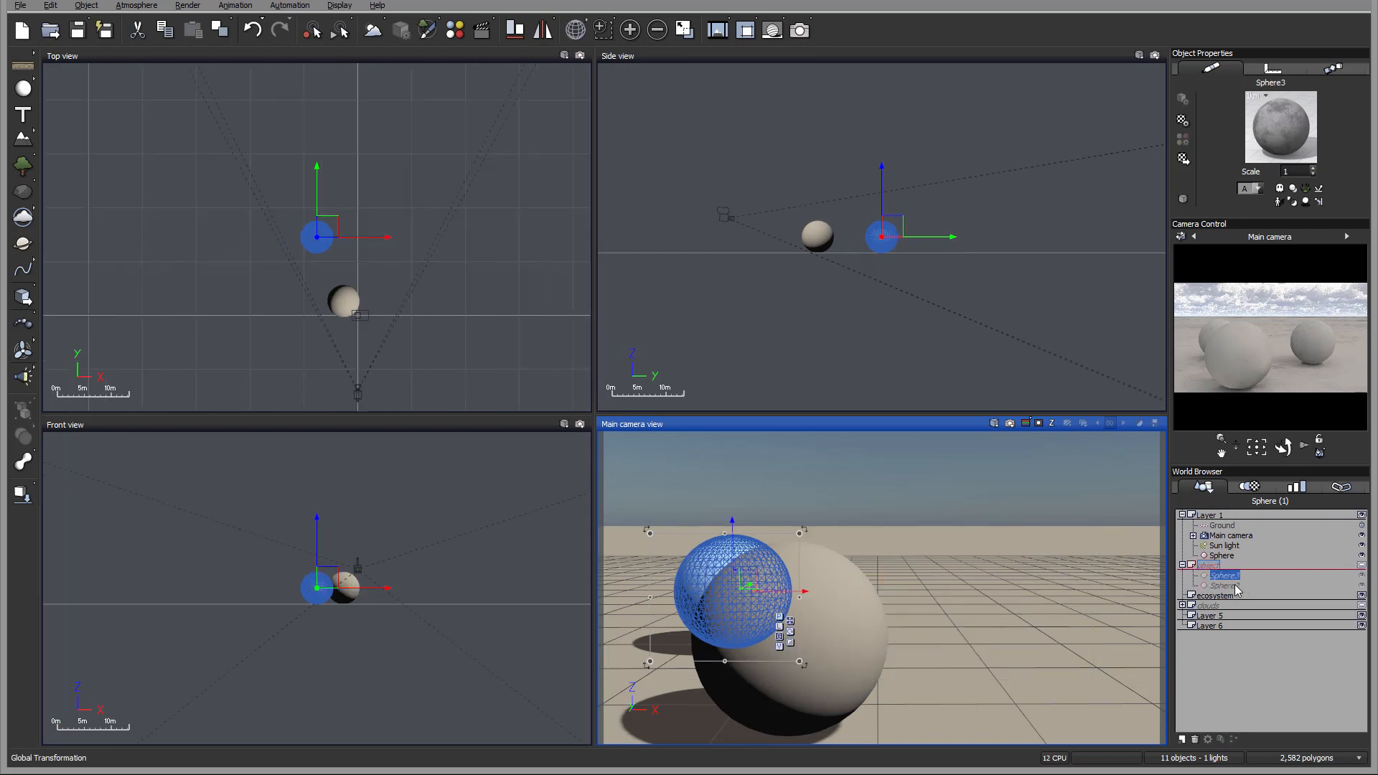
click(1235, 586)
click(1227, 566)
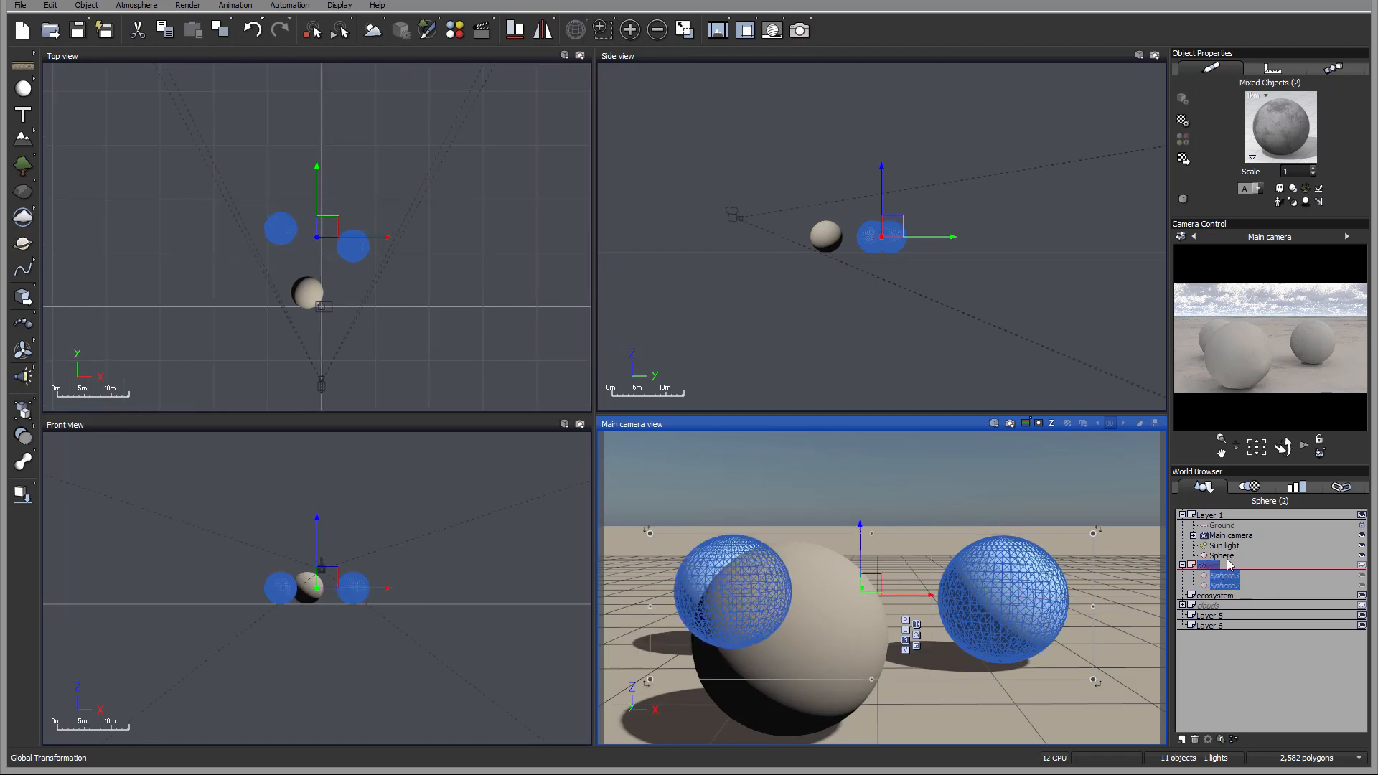
click(1230, 576)
Step: Move Sphere2 slightly to the left and Sphere3 to the right along the X axis in the main camera view
click(1232, 586)
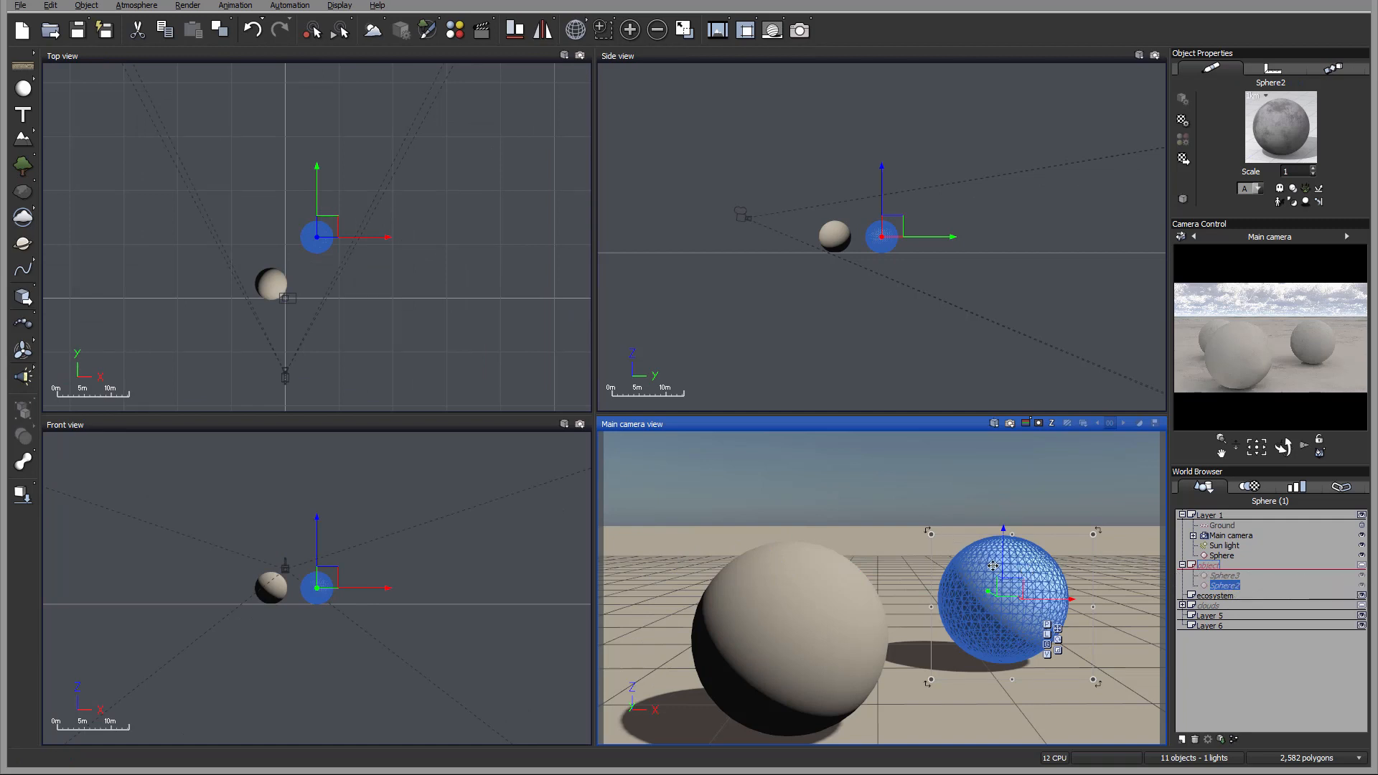
drag(1077, 594, 1035, 609)
click(1223, 575)
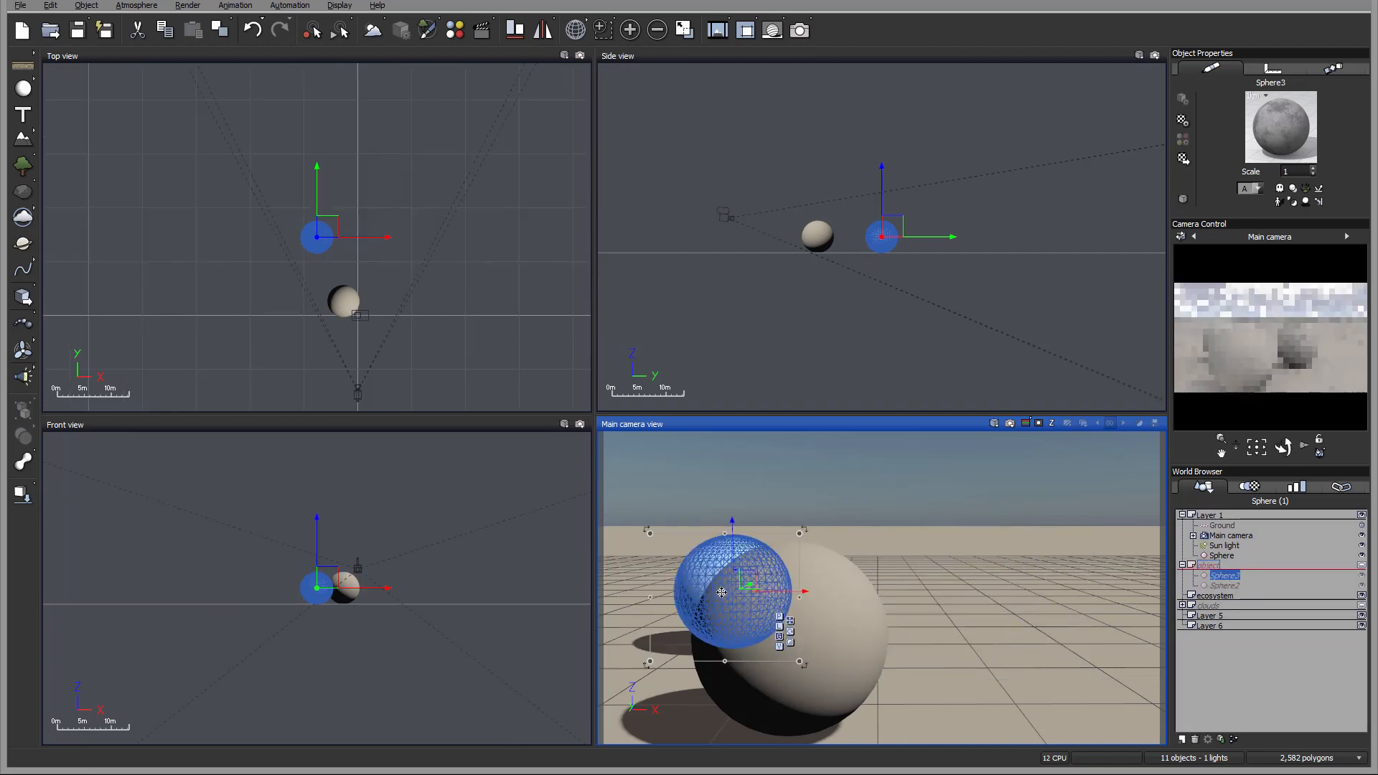
drag(787, 593, 918, 594)
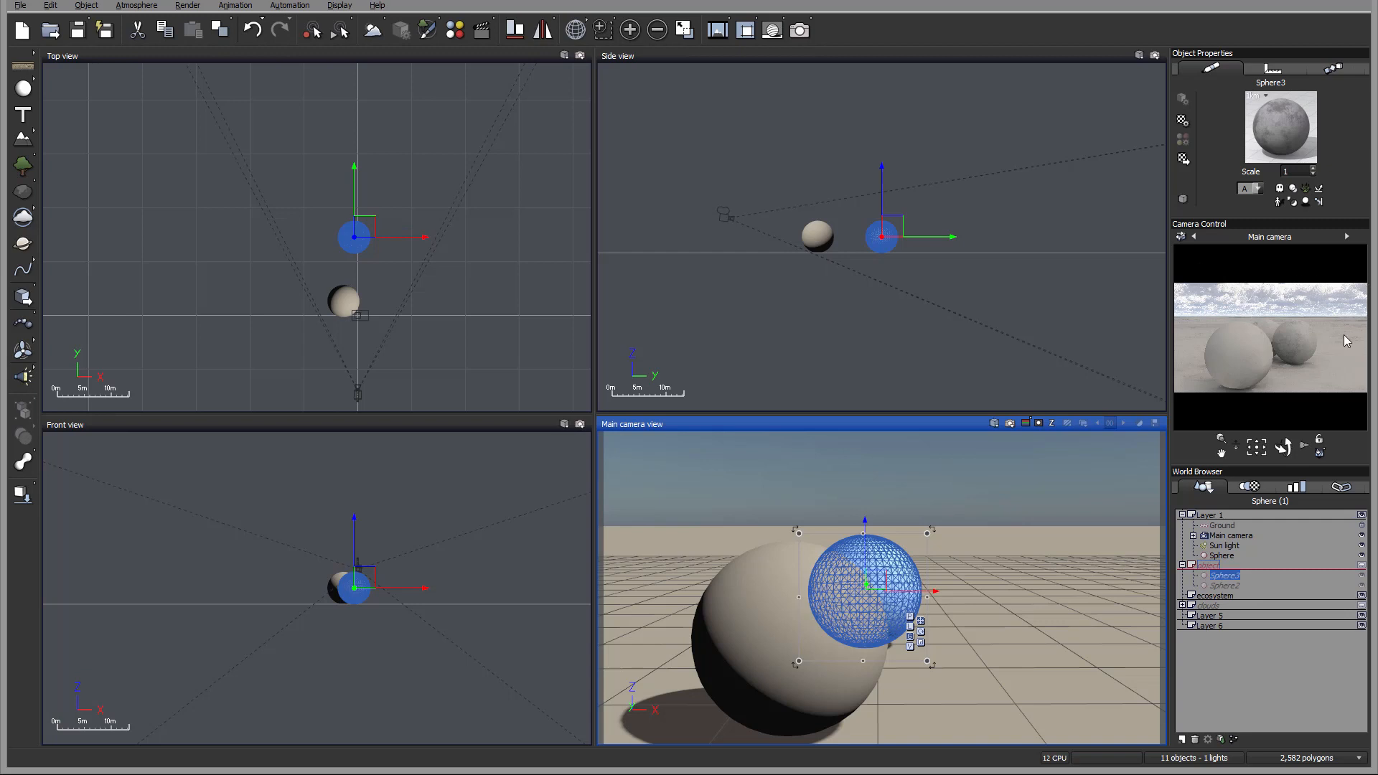
Step: Turn off Auto-Update for the camera preview and move Sphere3 further right along the X axis, past Sphere2
right_click(1213, 327)
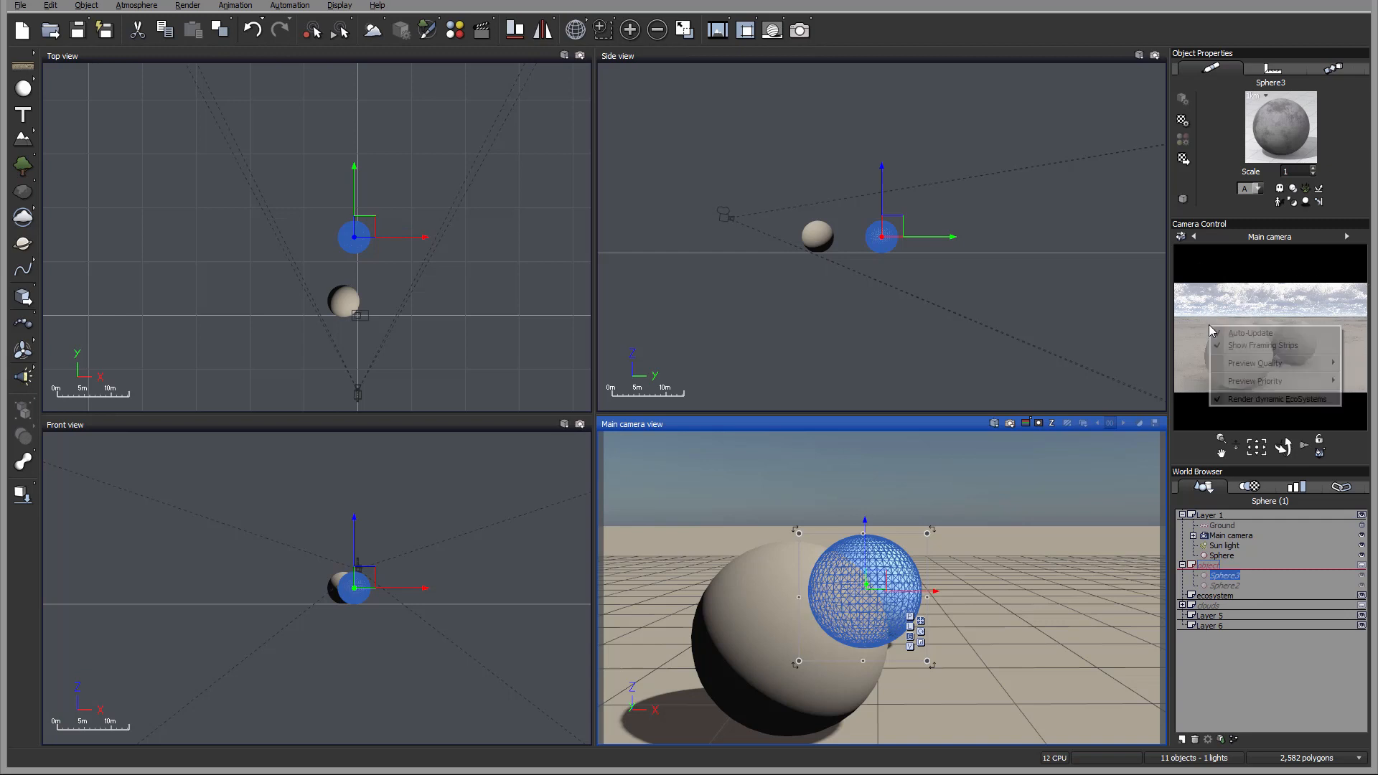
click(1304, 335)
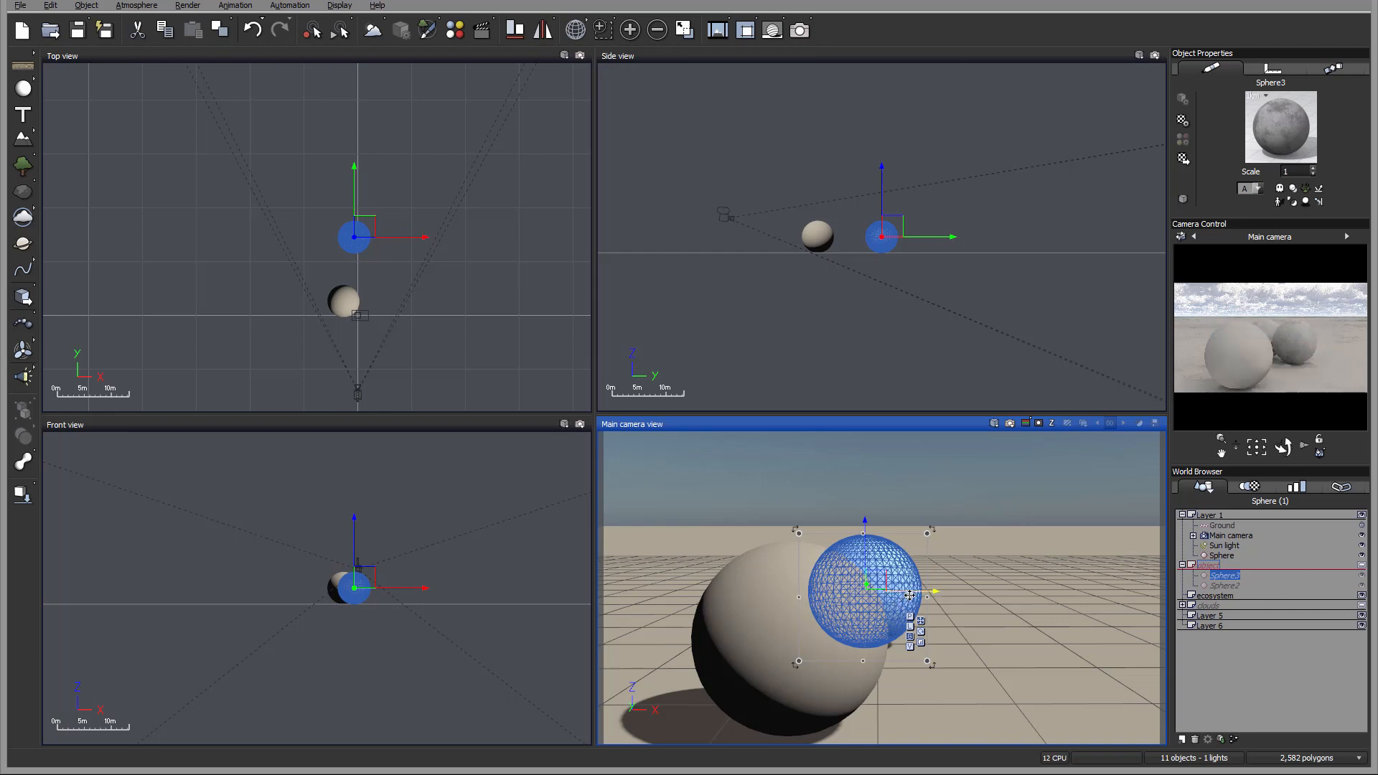
drag(910, 595, 1073, 595)
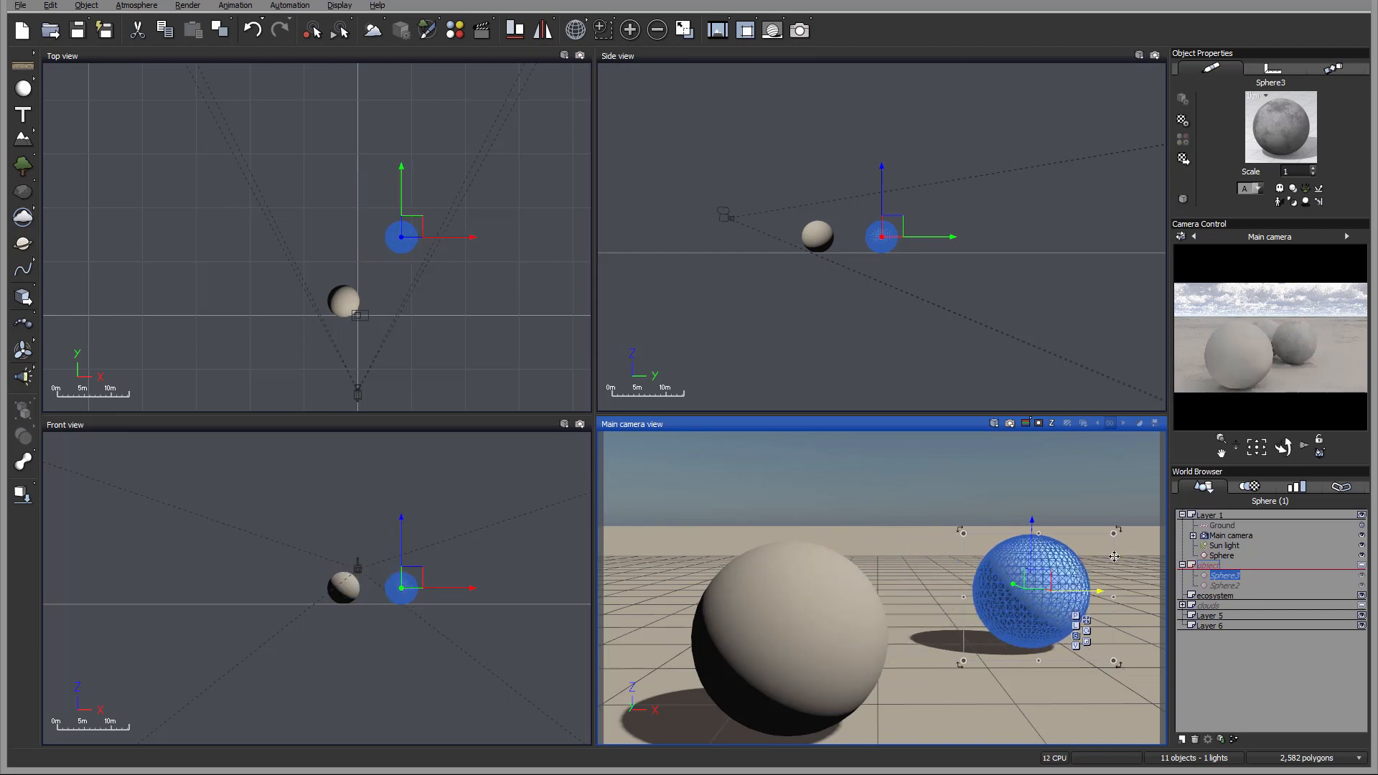
Step: Refresh the camera preview manually and turn Auto-Update back on
right_click(1251, 320)
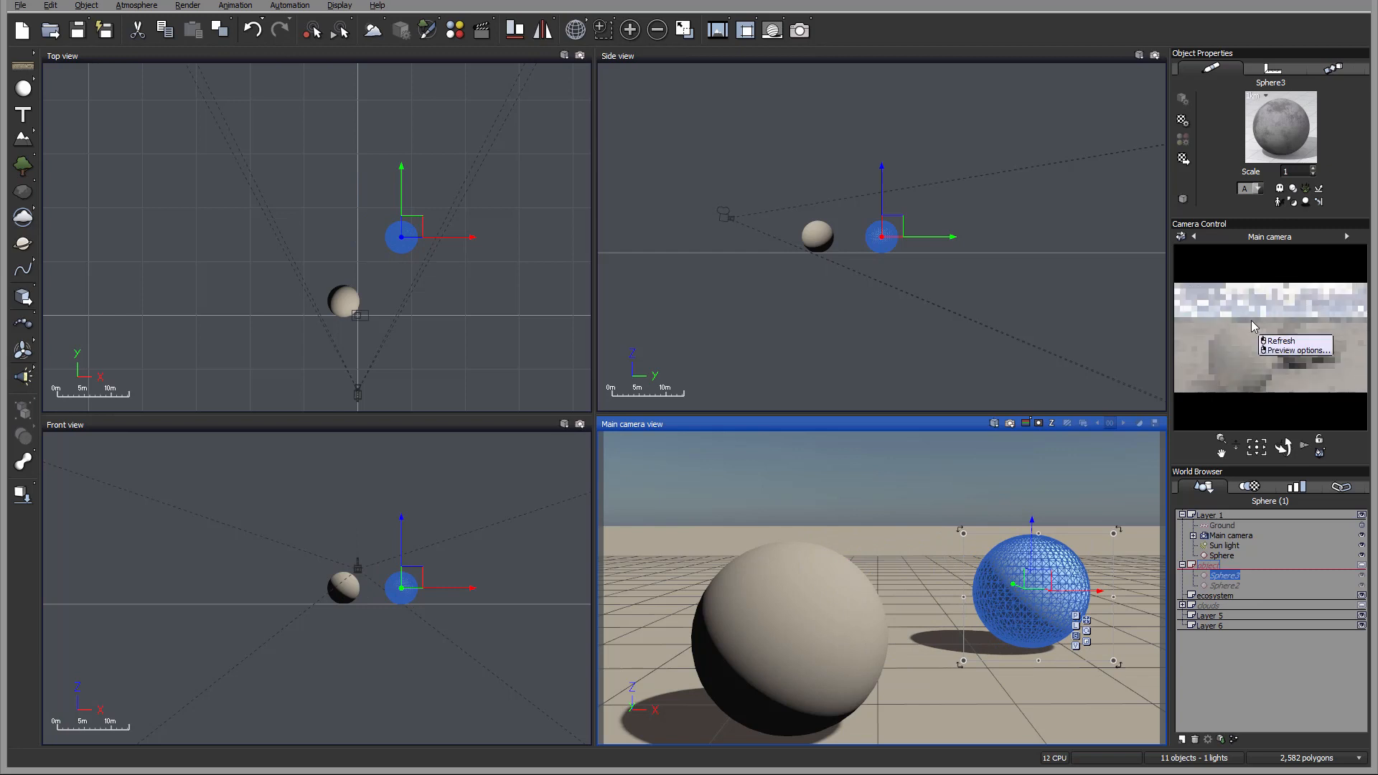
right_click(1172, 311)
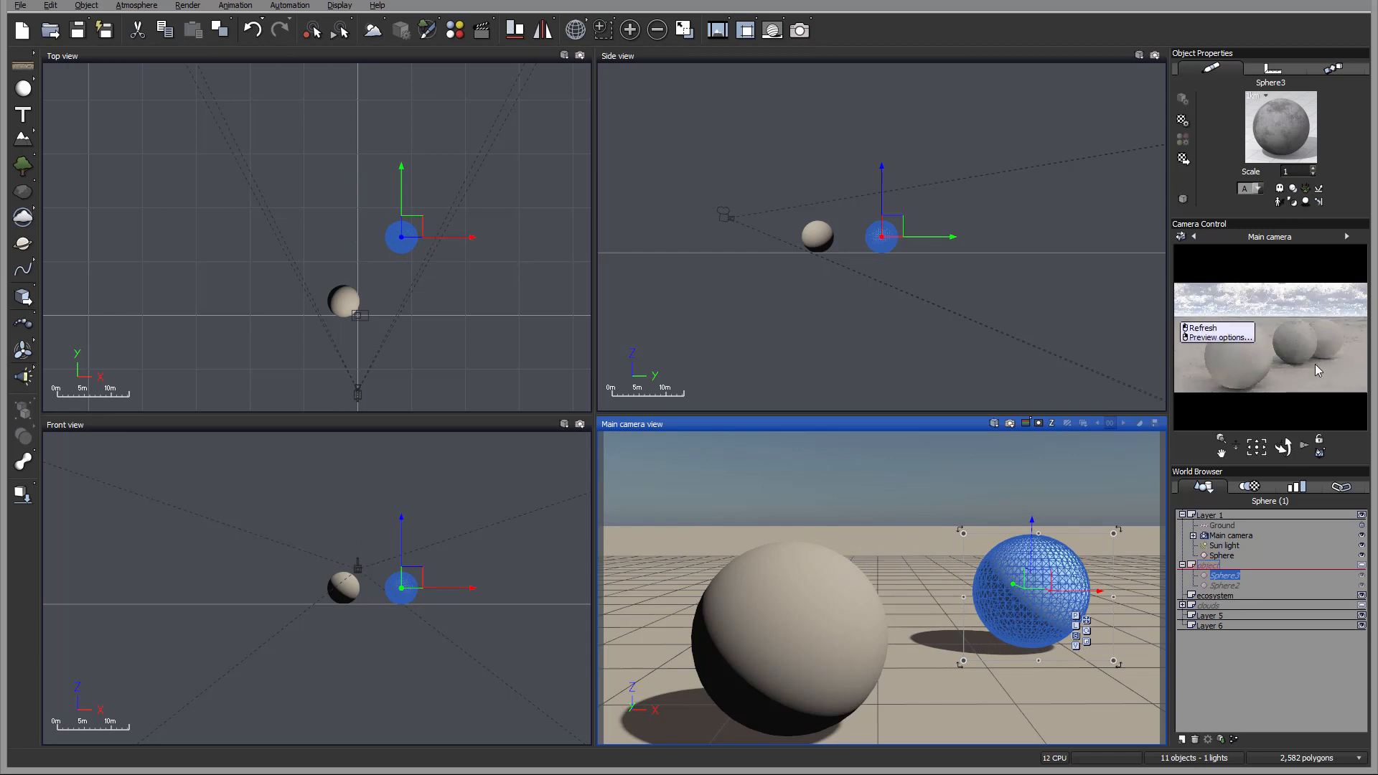
right_click(1298, 309)
click(1331, 317)
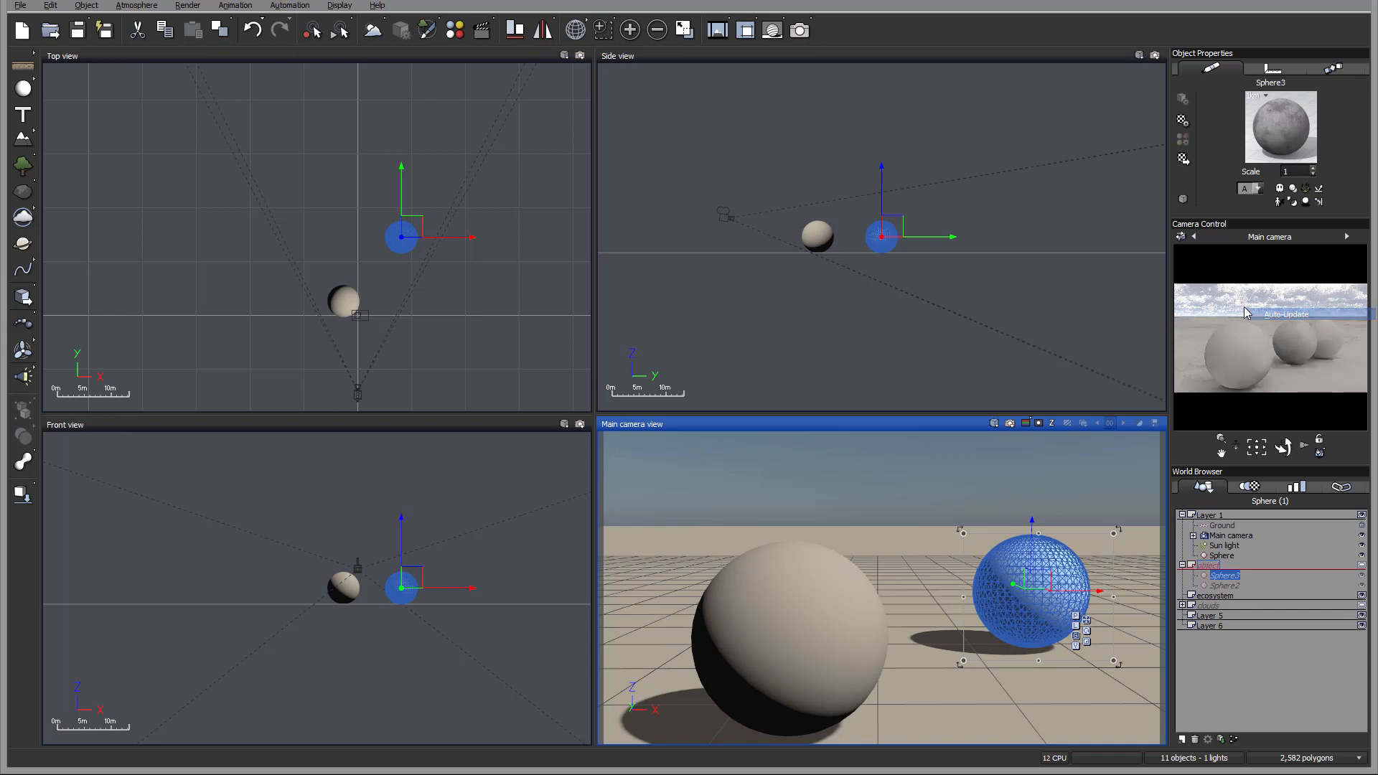
Step: Try the Fast preview quality for the camera preview and return it to Standard
right_click(1229, 306)
mouse_move(1332, 349)
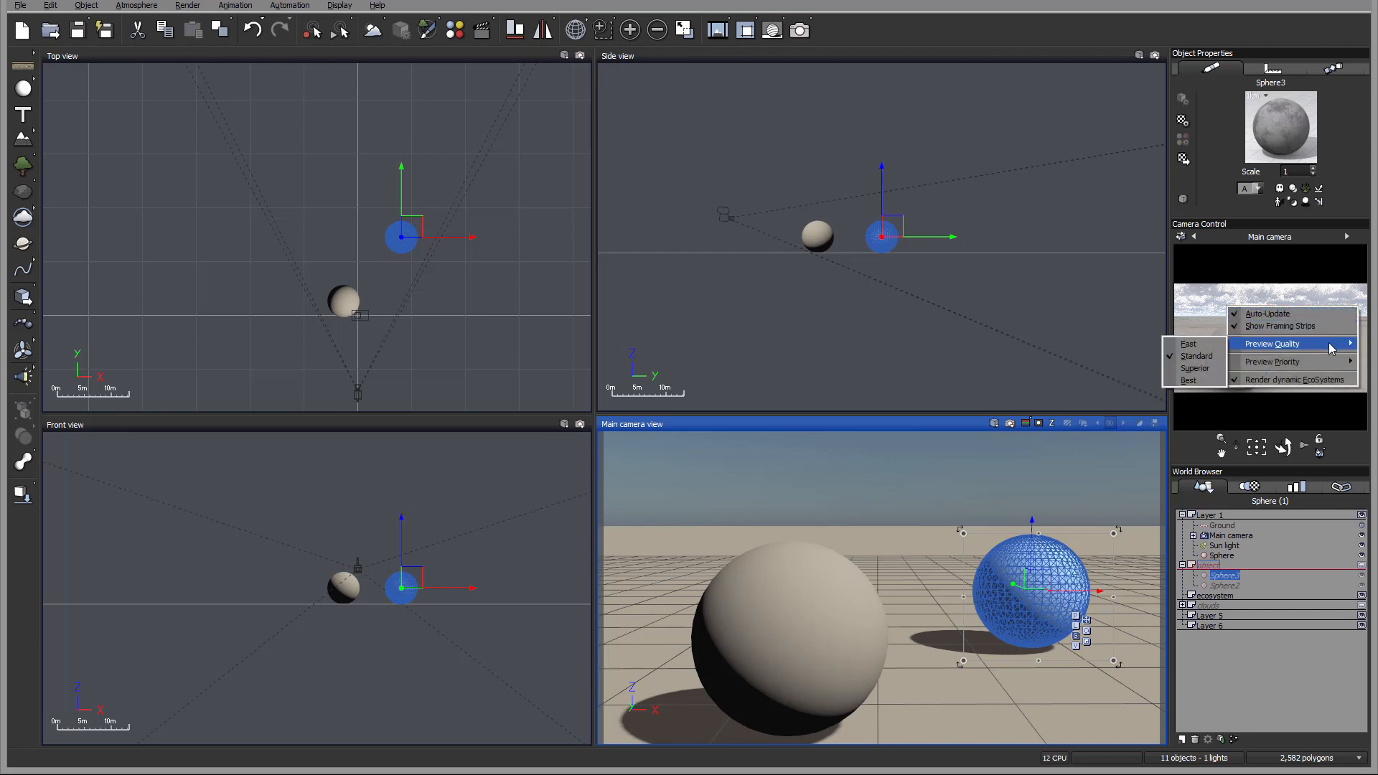
click(1189, 344)
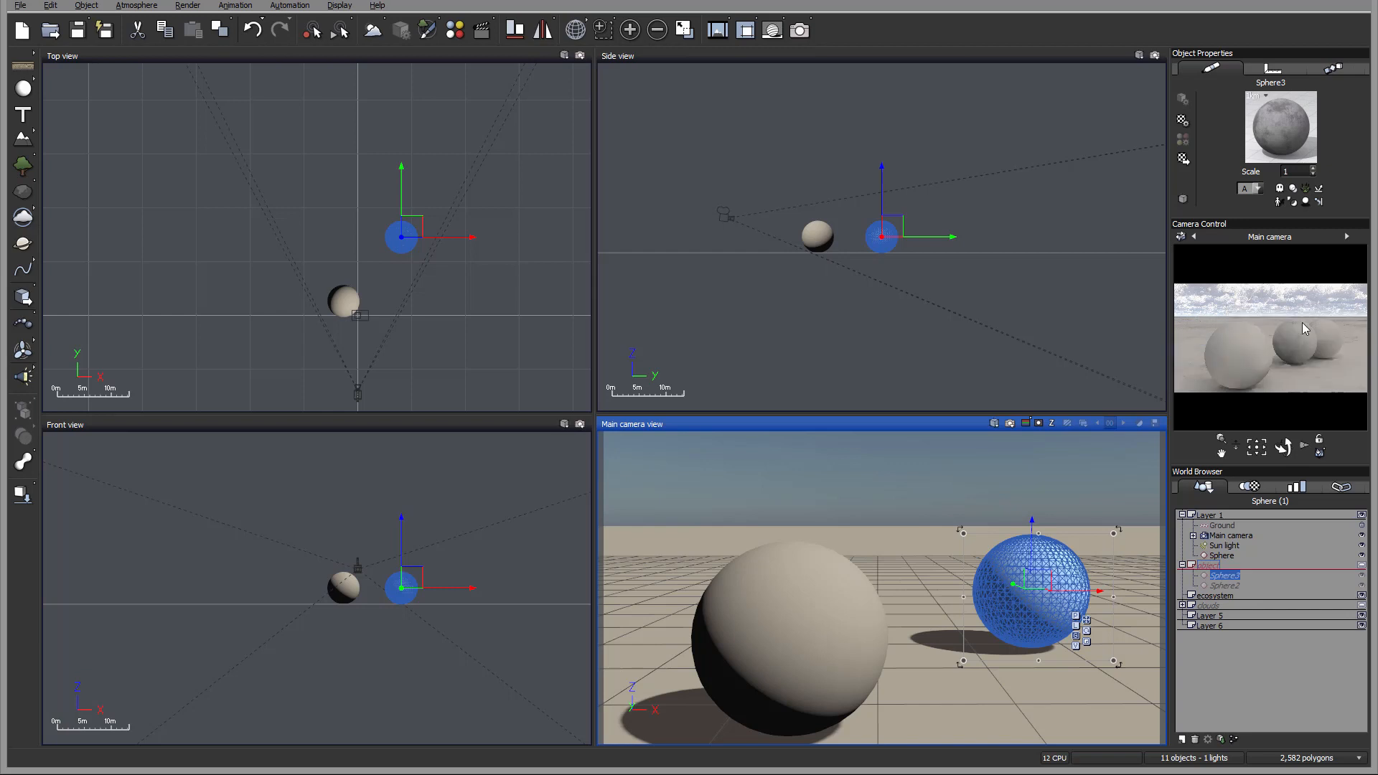
right_click(1268, 334)
mouse_move(1314, 361)
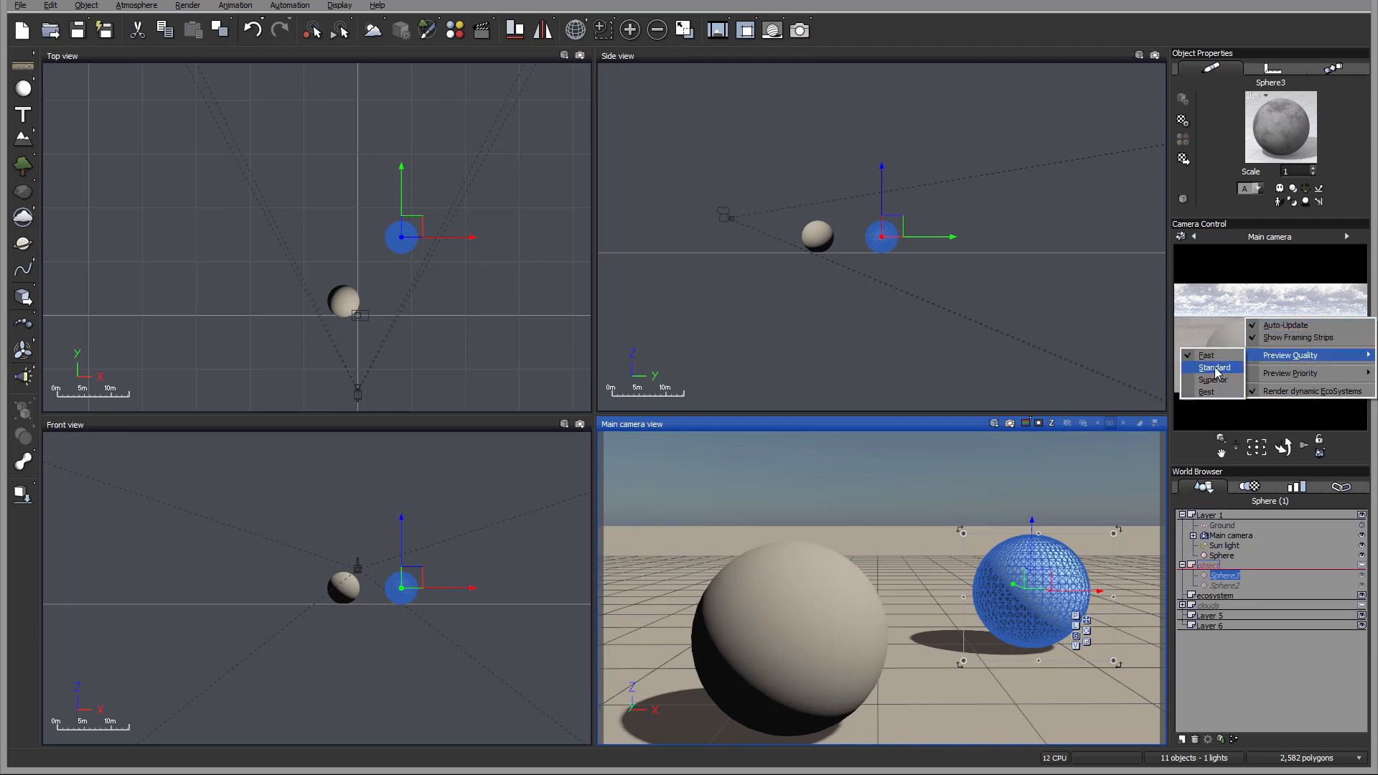
click(1215, 367)
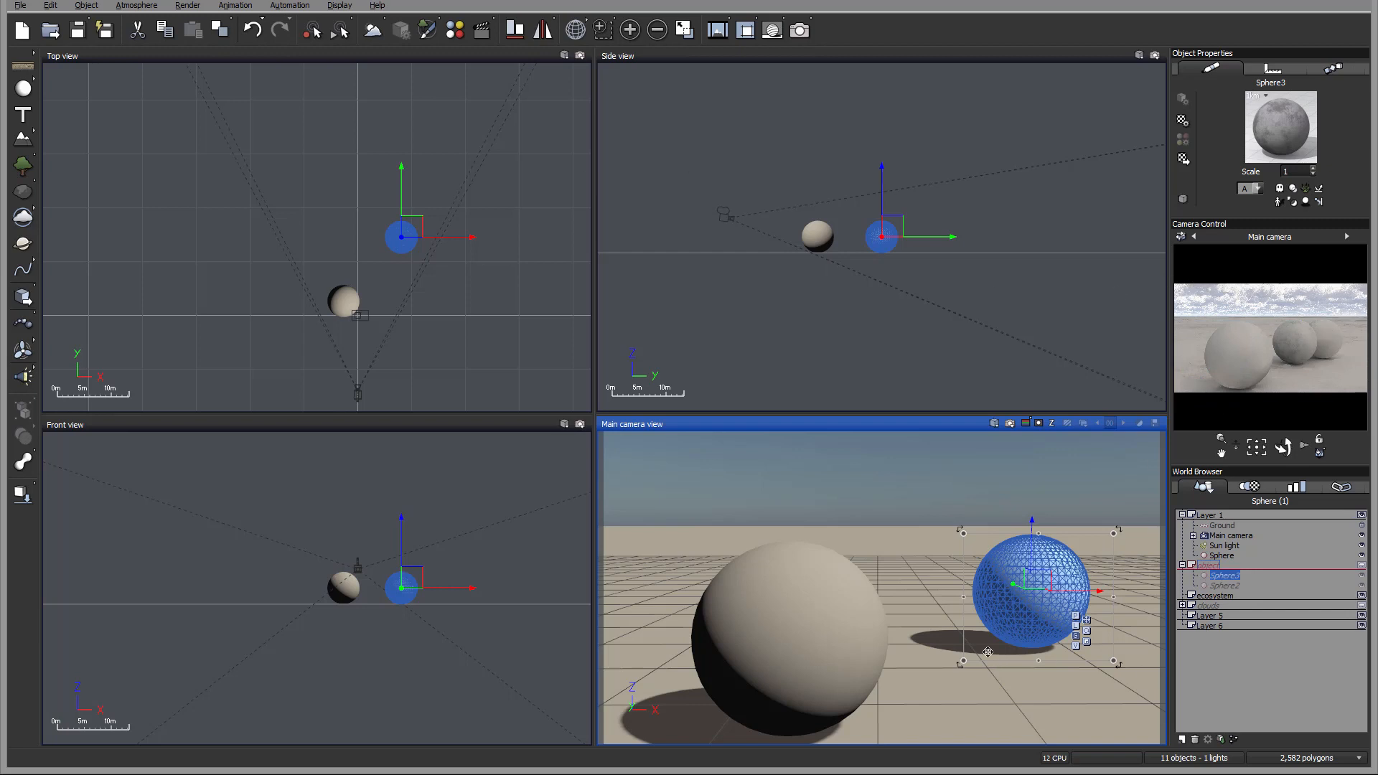
Step: Set the camera preview's priority to Low
right_click(1246, 342)
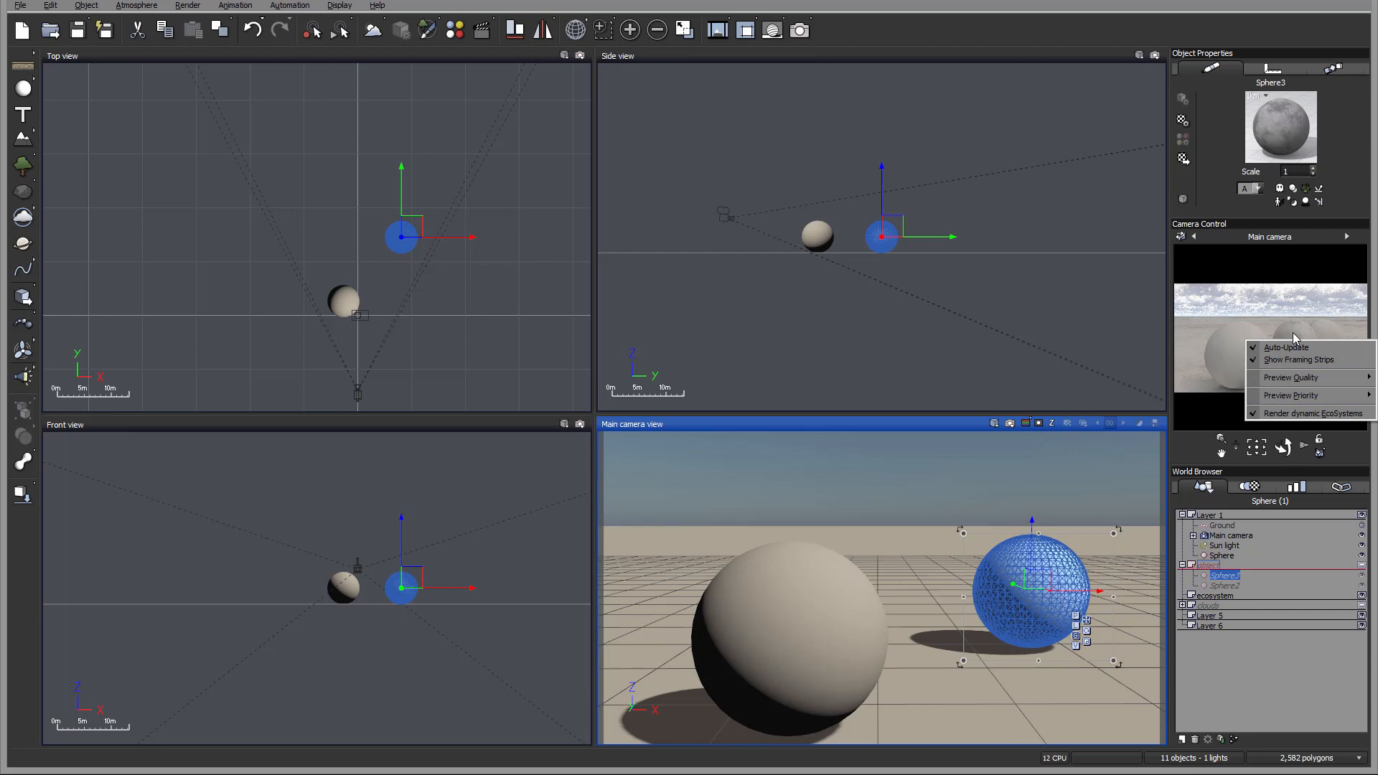
mouse_move(1320, 396)
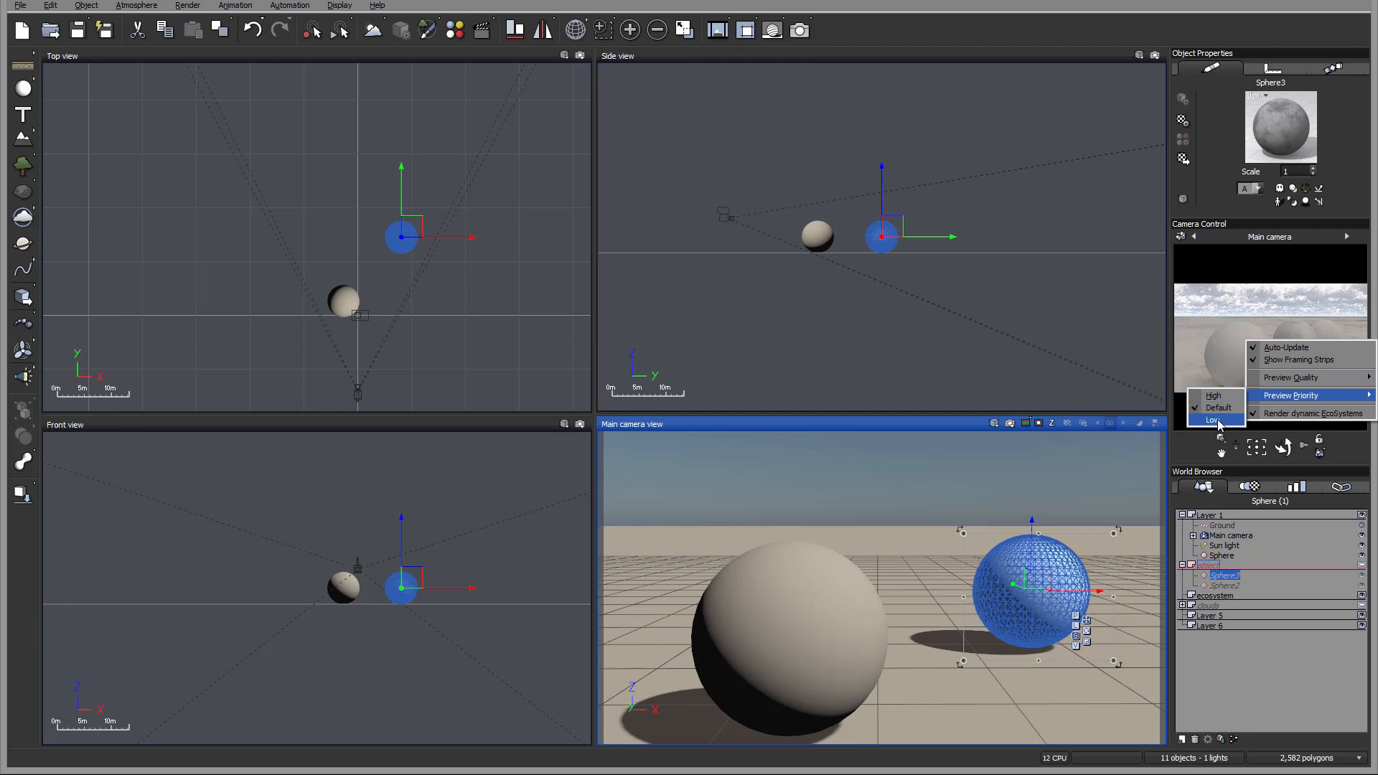
click(1217, 421)
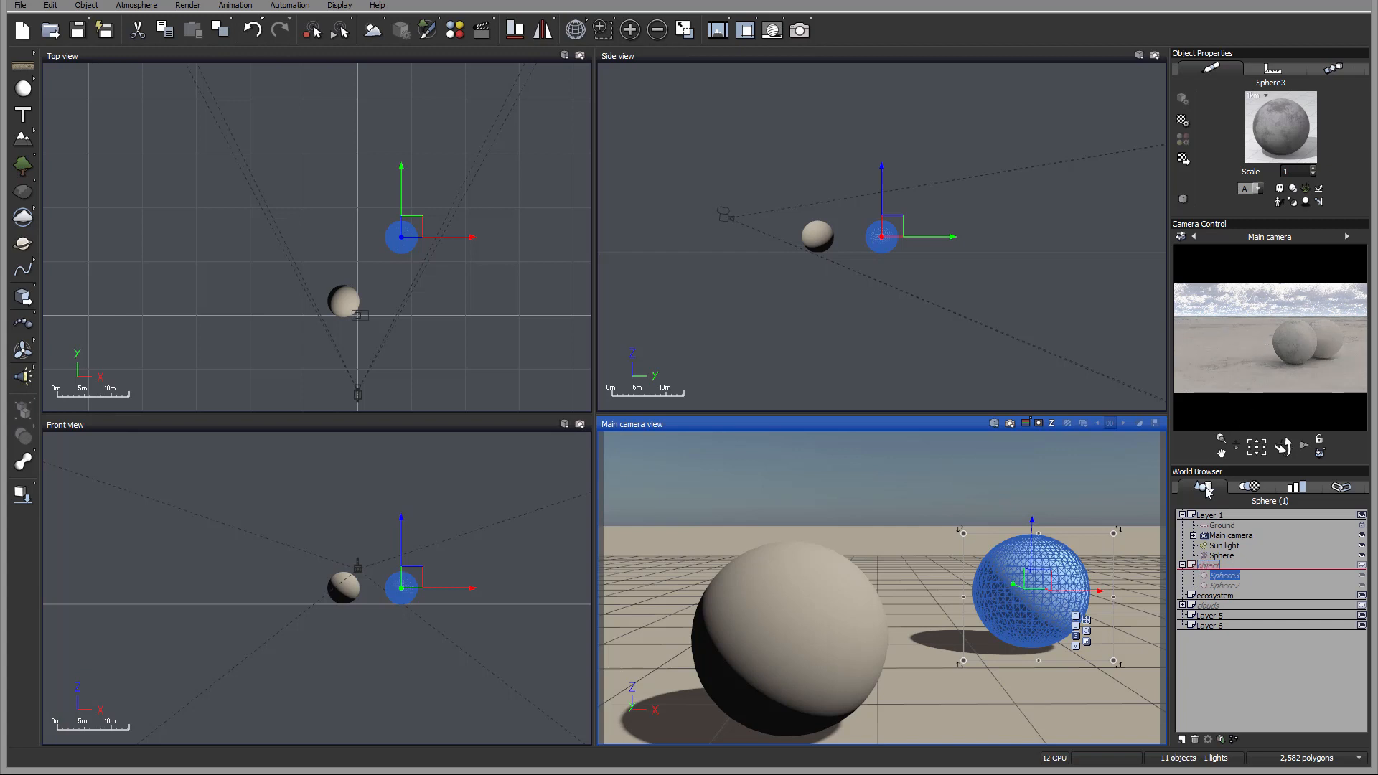
Step: Select the sphere in Layer 1, show the object layer briefly and hide it again
click(1221, 556)
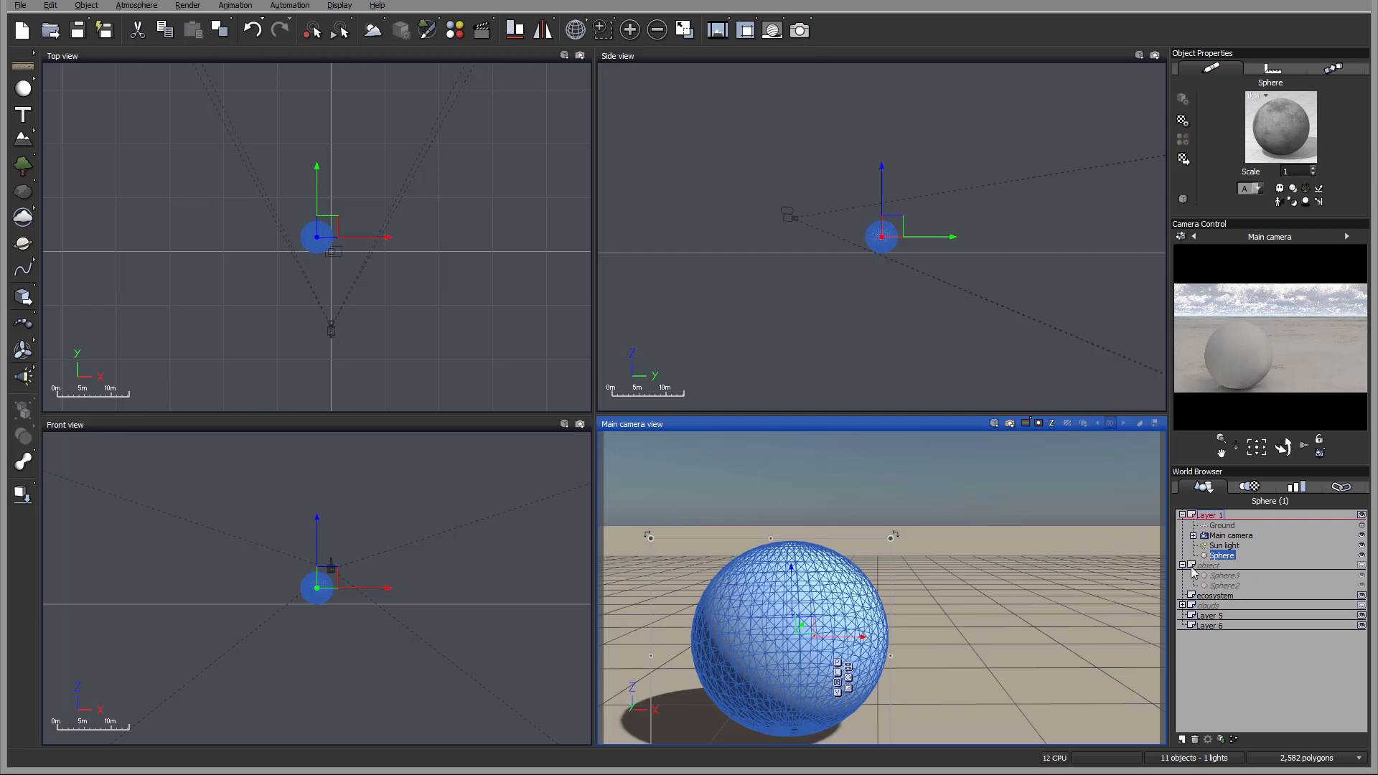
click(1361, 566)
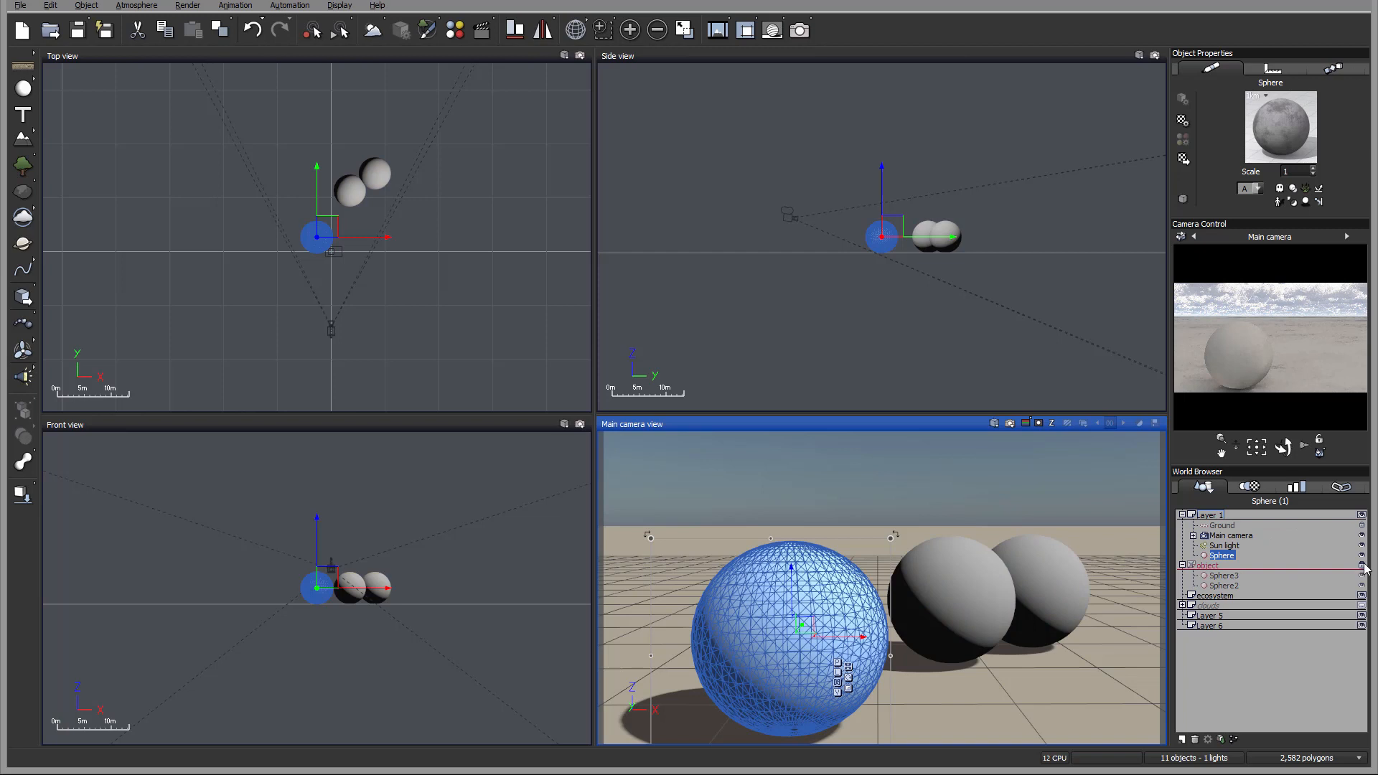
click(1362, 566)
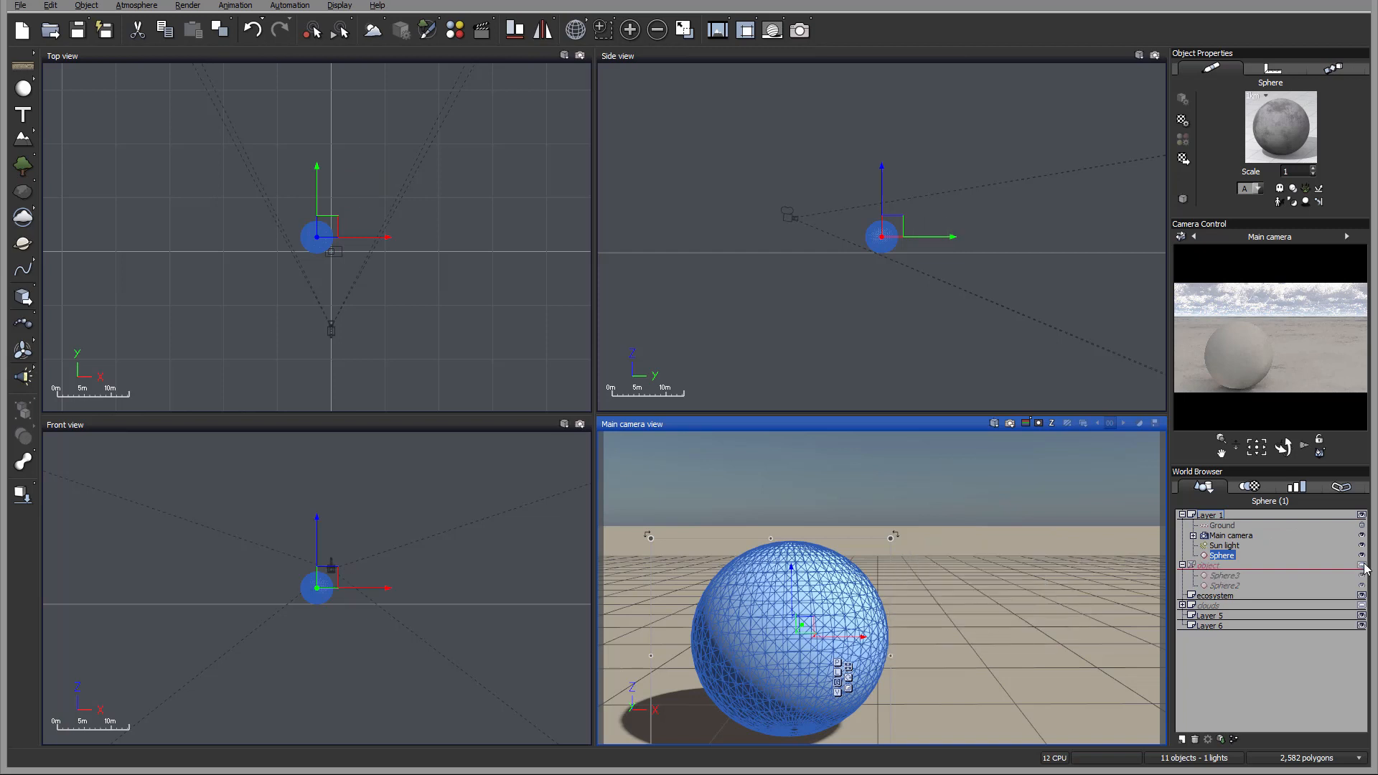
Step: Collapse the object layer, move it below the clouds layer, and clear the selection
click(1194, 567)
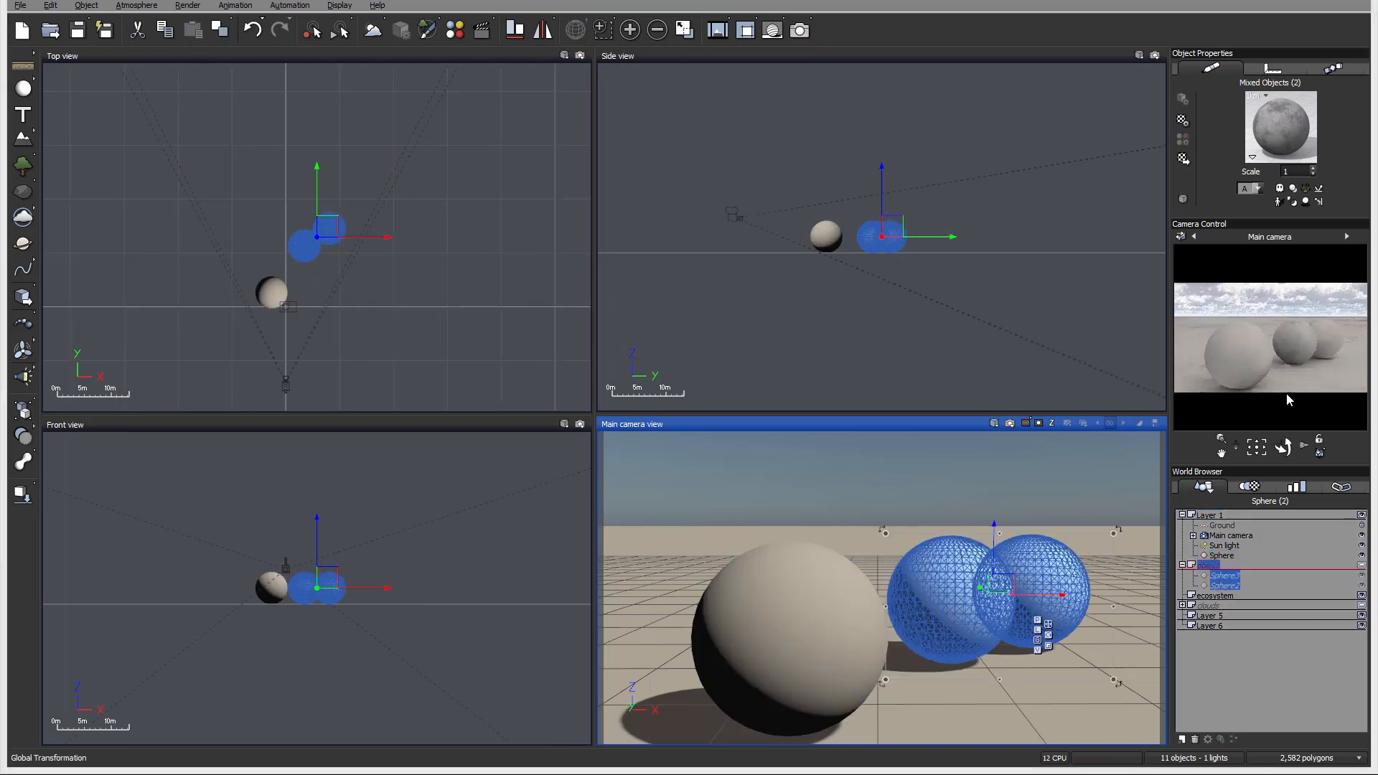
click(1183, 565)
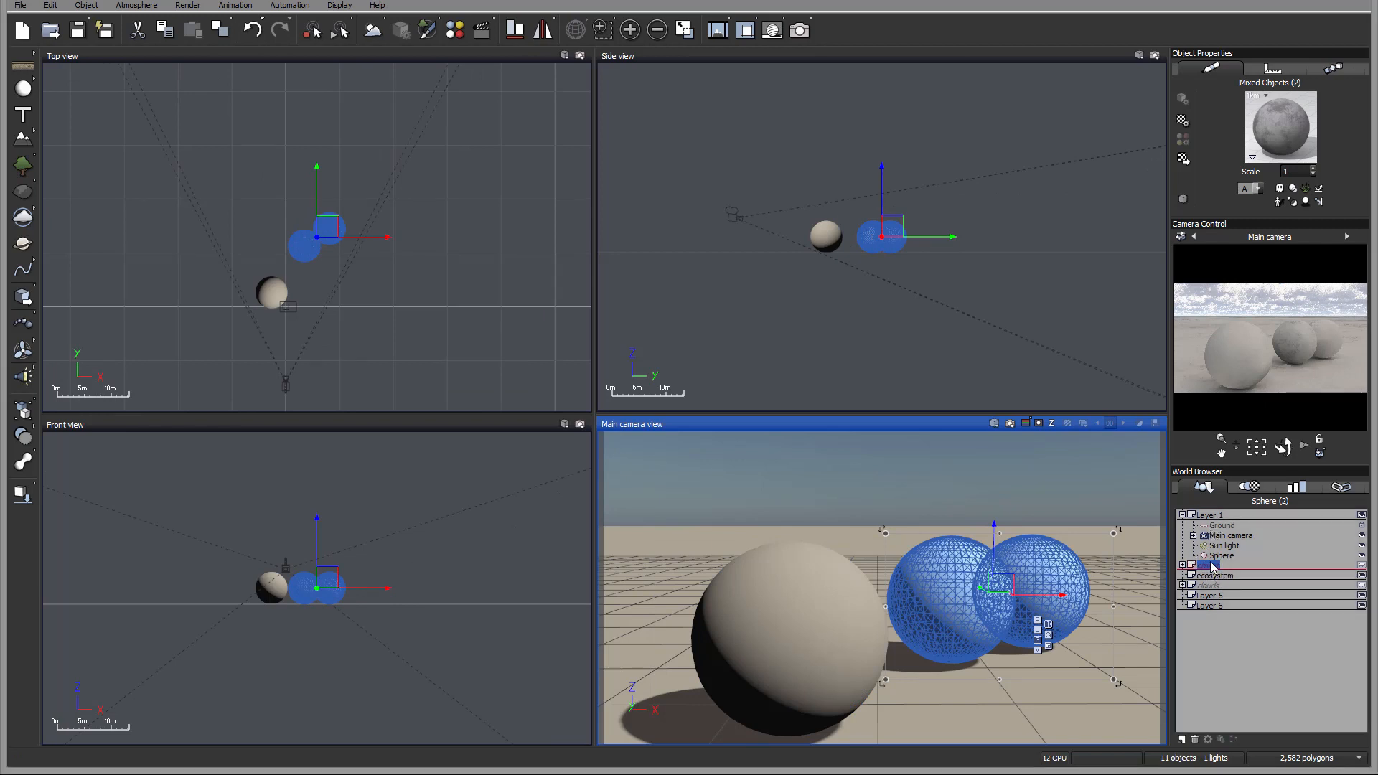
drag(1208, 565, 1227, 592)
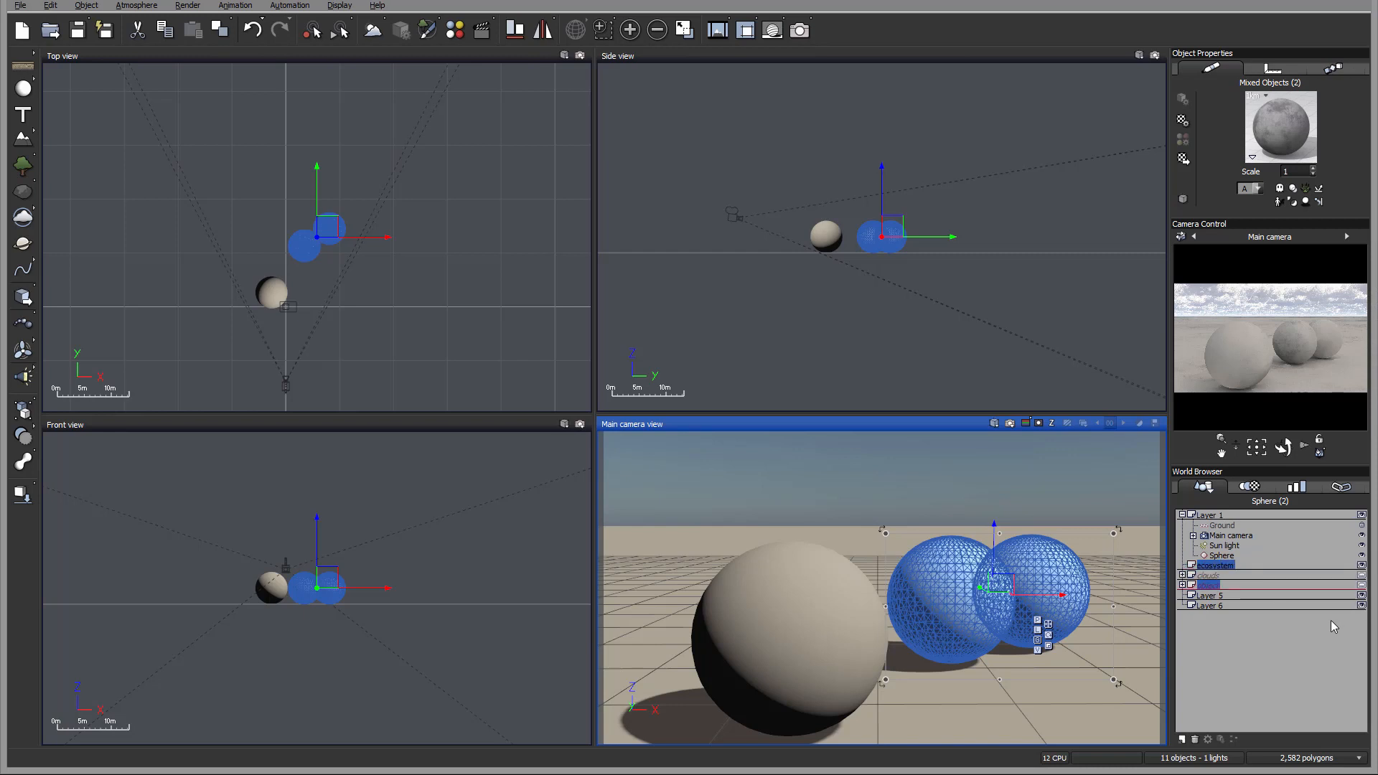
click(1244, 636)
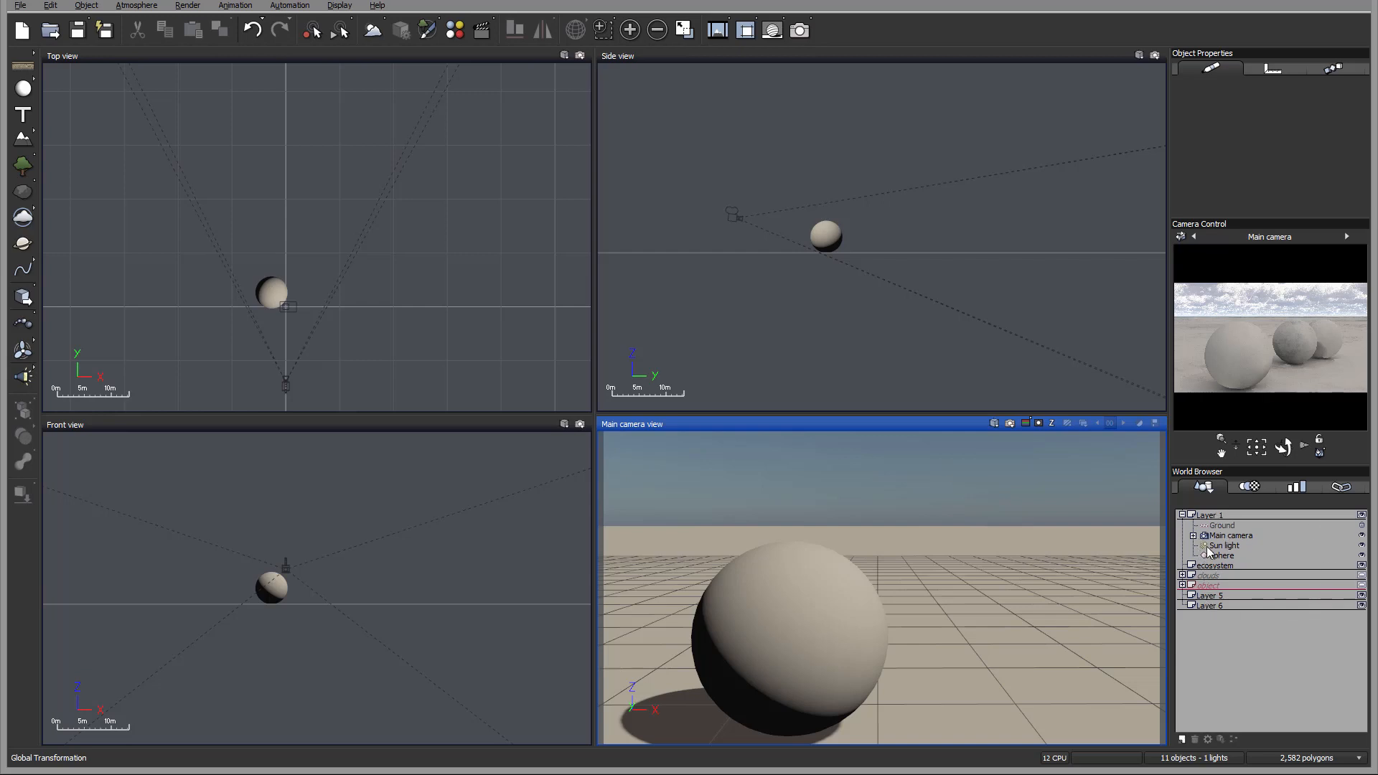
Step: Select the contents of the object layer, then switch the selection to the empty Layer 5
click(1211, 584)
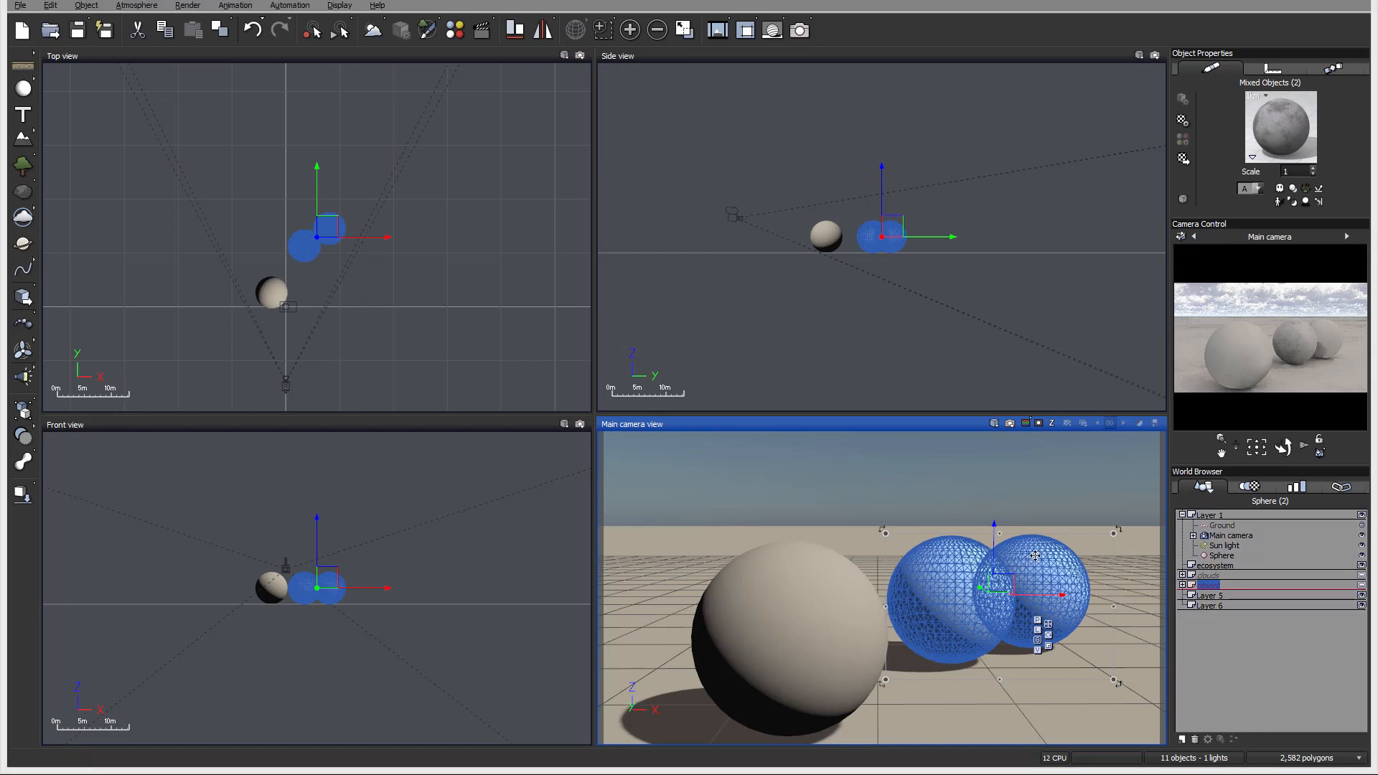
click(1204, 599)
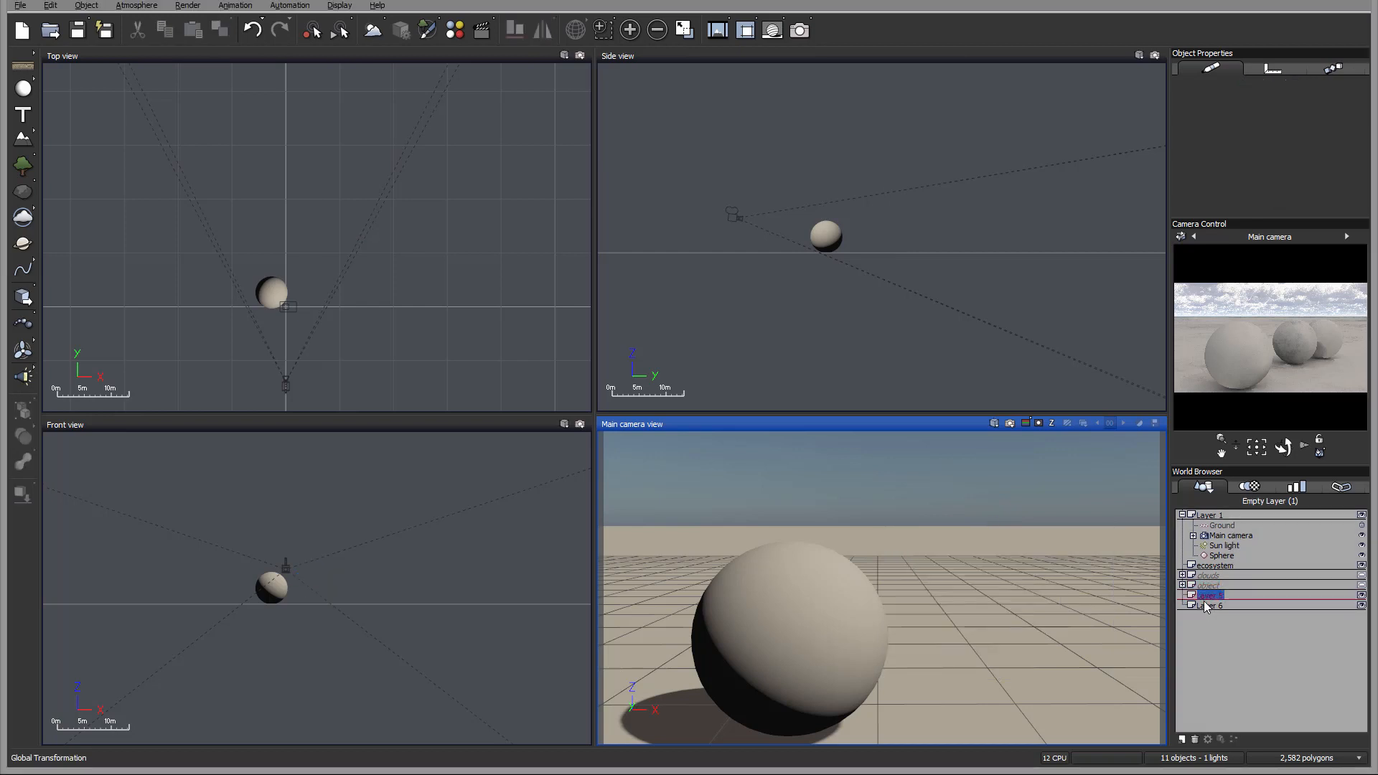
Step: Delete the empty Layer 5 and Layer 6 from the scene
click(1195, 739)
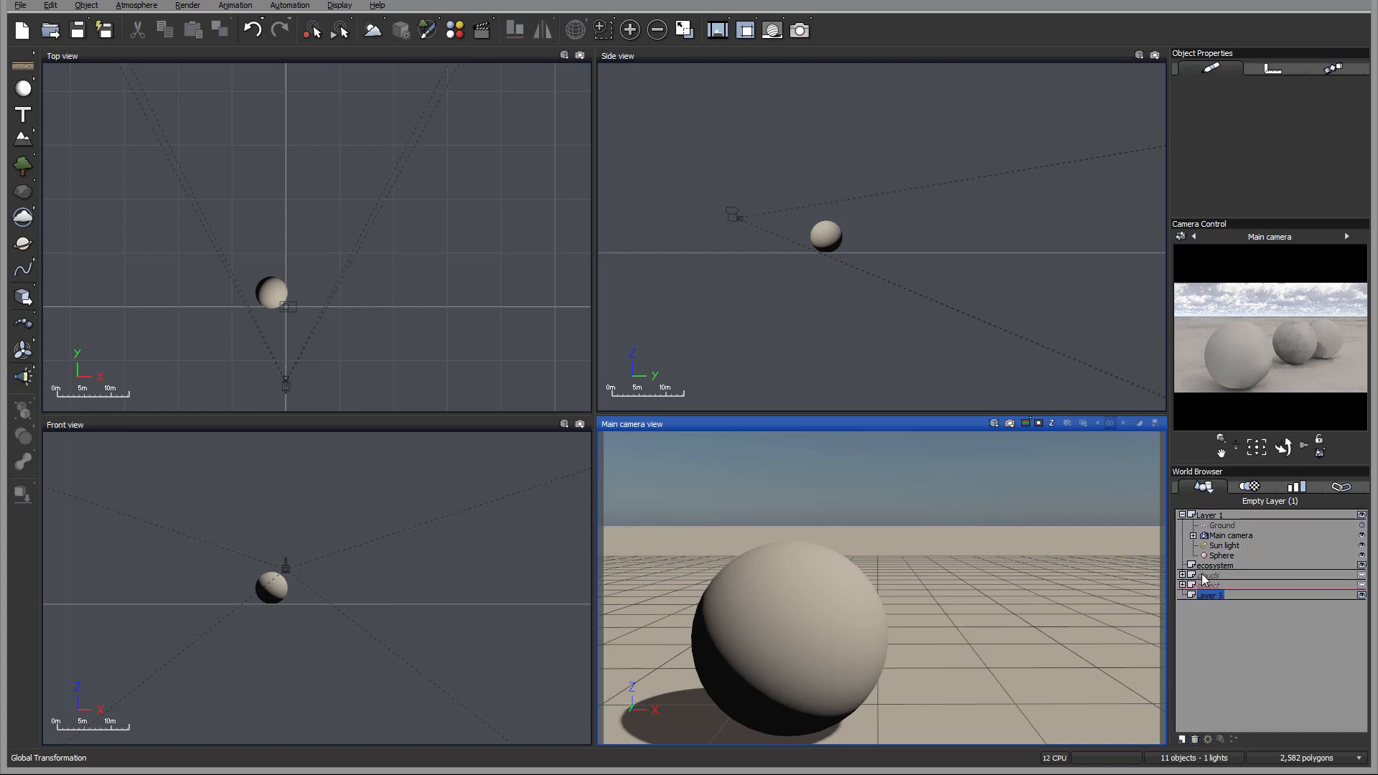
click(1195, 740)
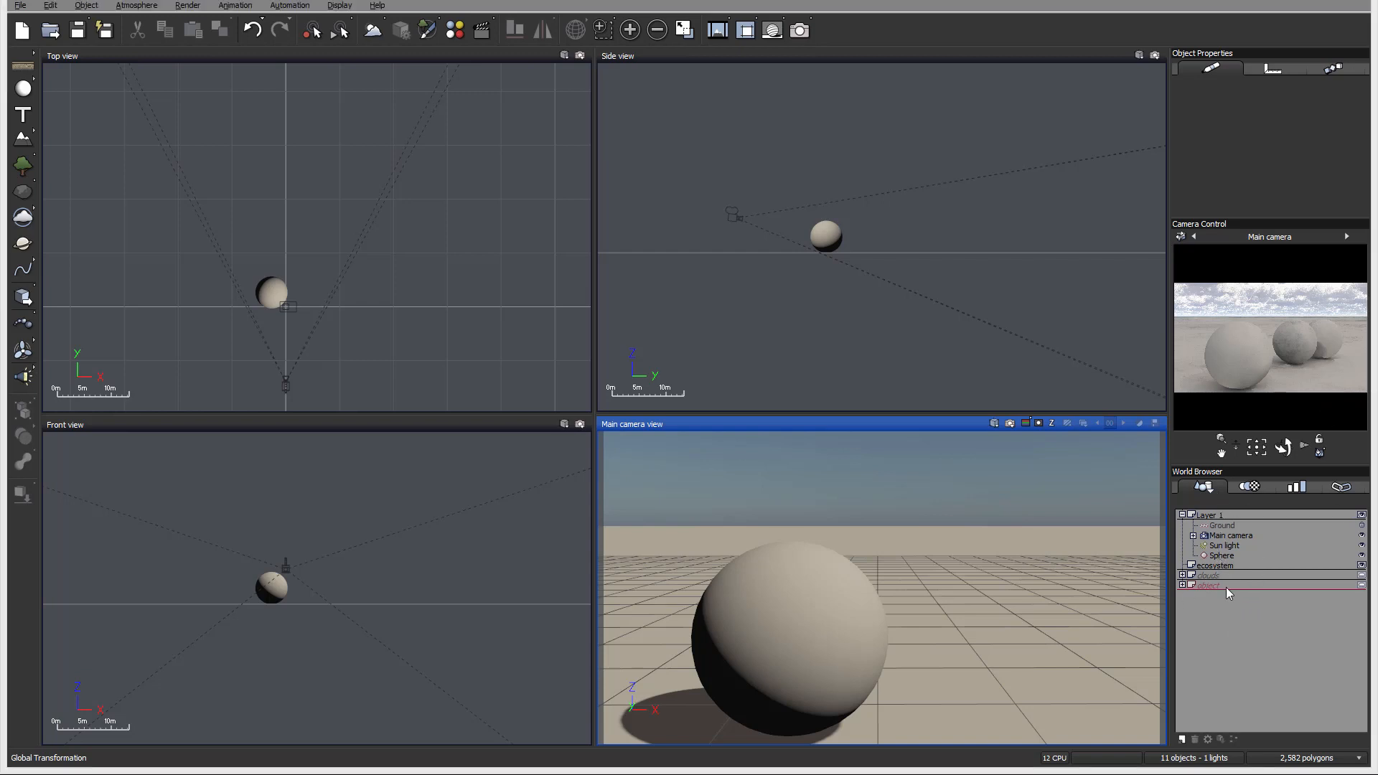
Step: Expand the object and clouds layers, make the object layer visible, and collapse both layers again
click(1182, 585)
click(1182, 575)
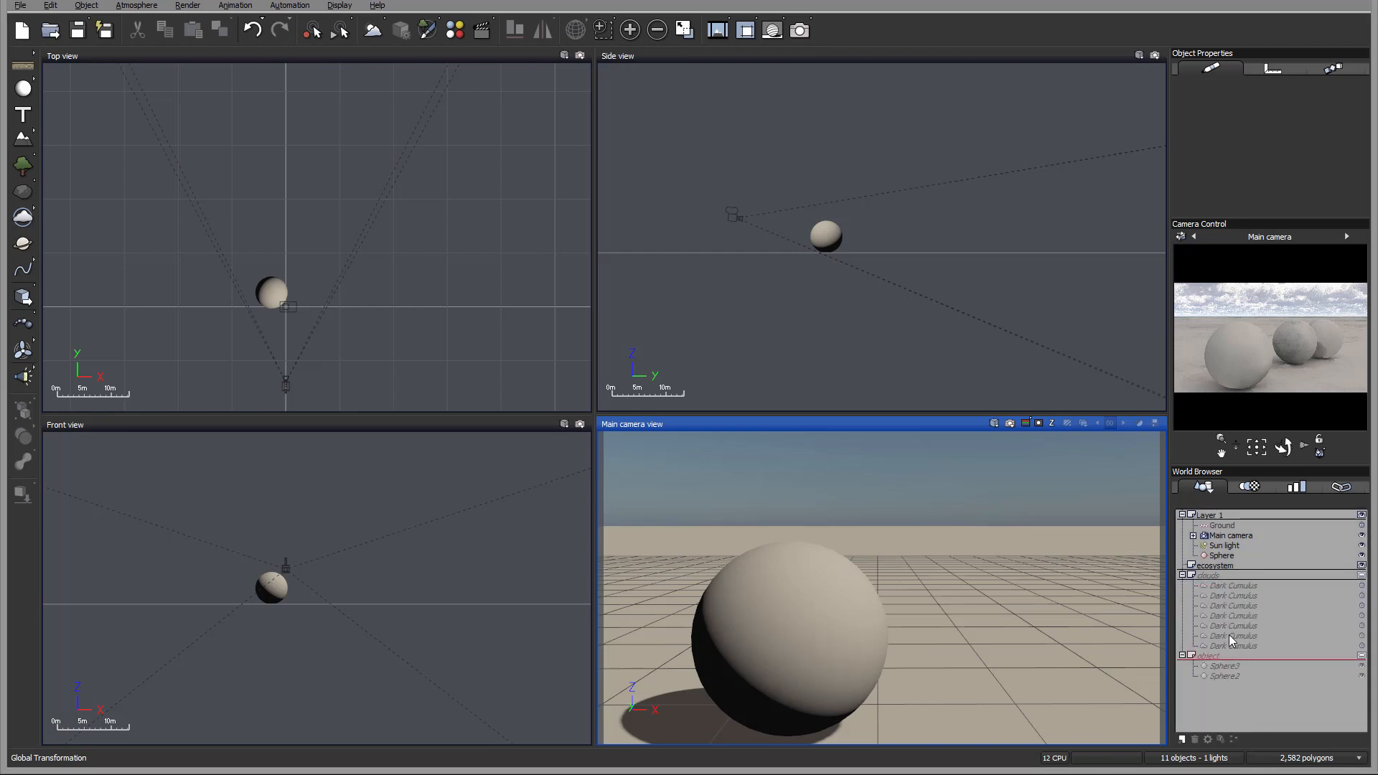
click(1362, 656)
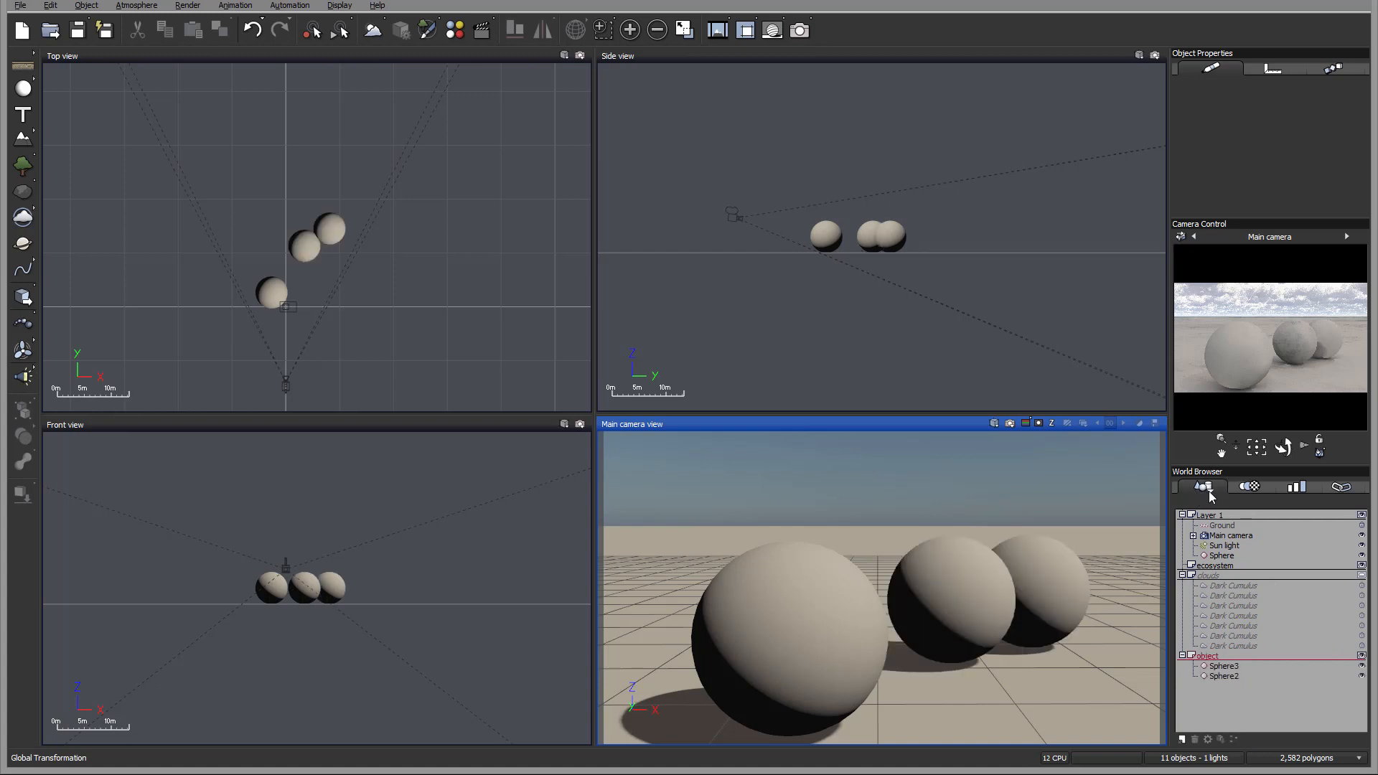
click(1182, 576)
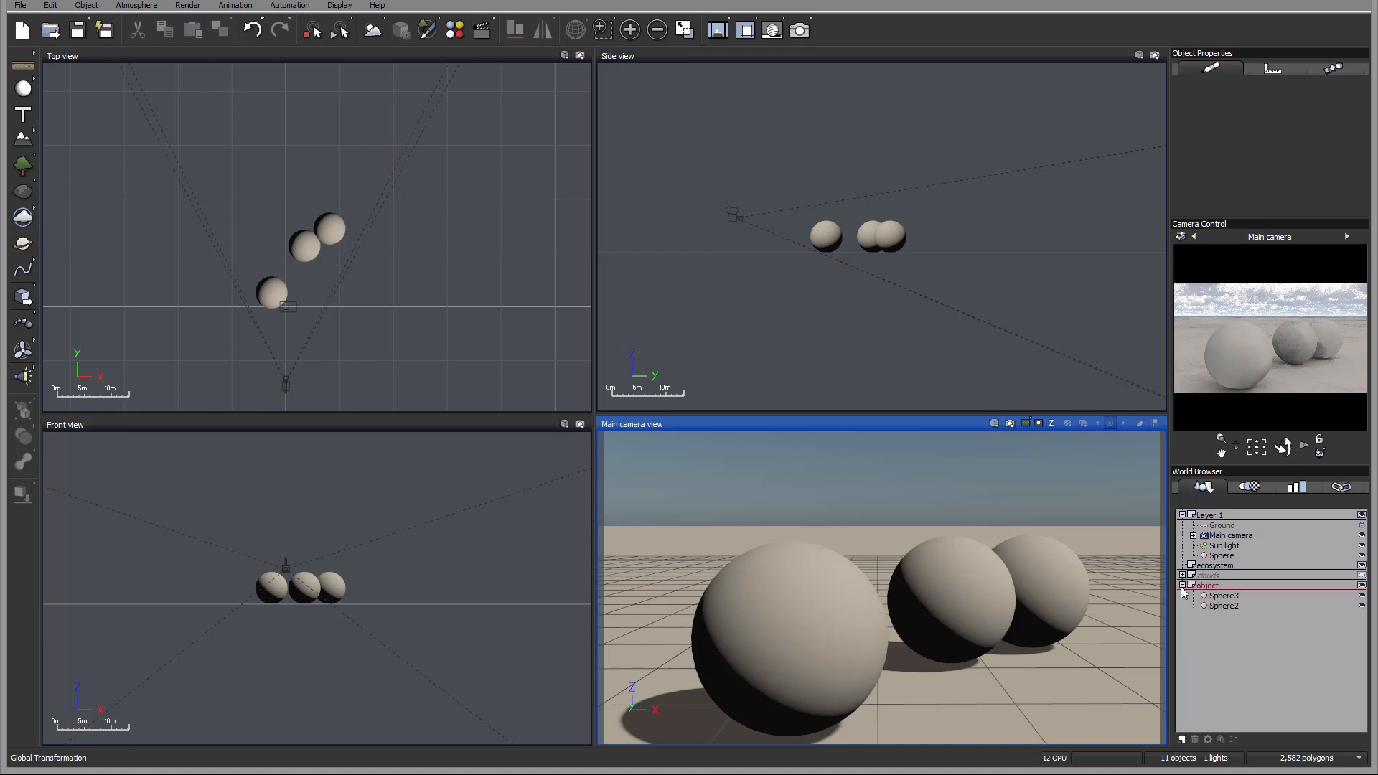
click(1182, 586)
Step: Sort the World Browser's object list by names, by sizes and by types in turn
click(1212, 493)
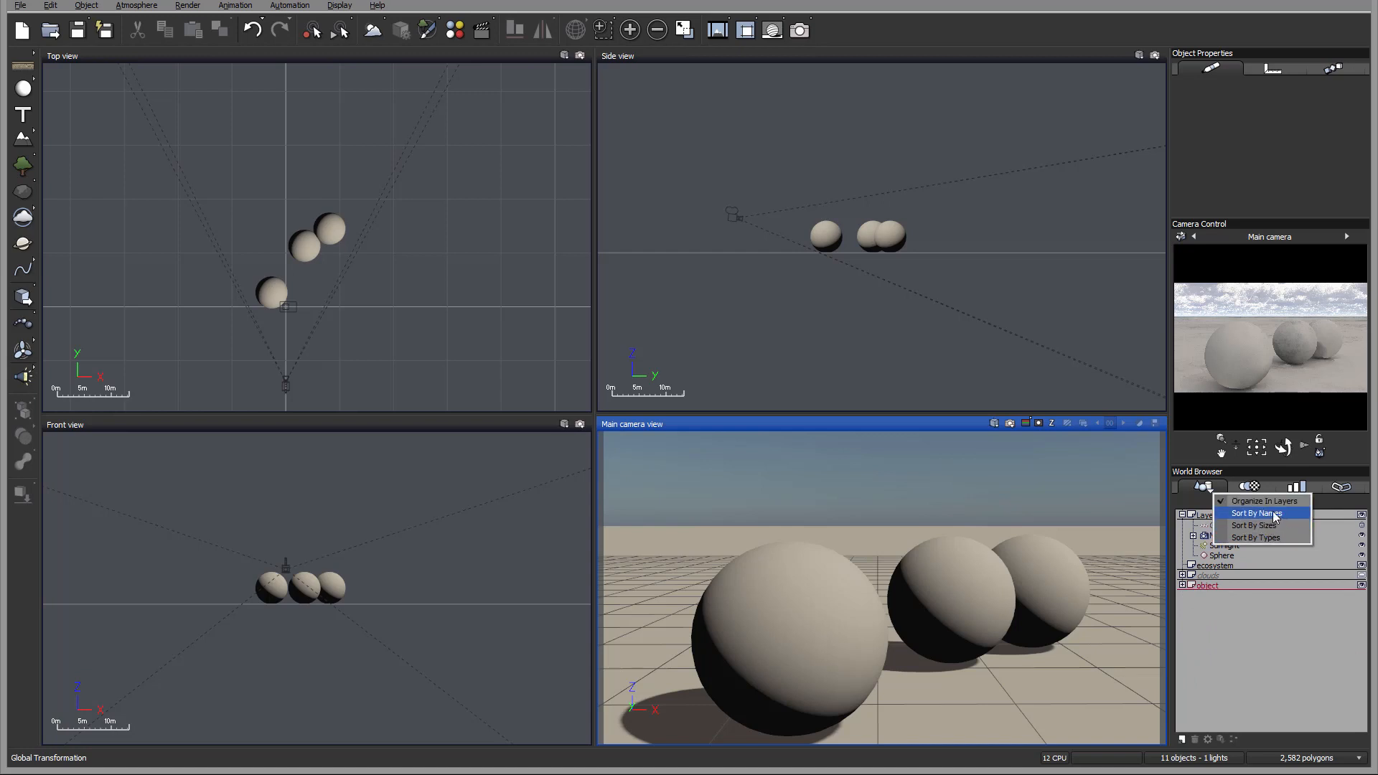
click(1274, 514)
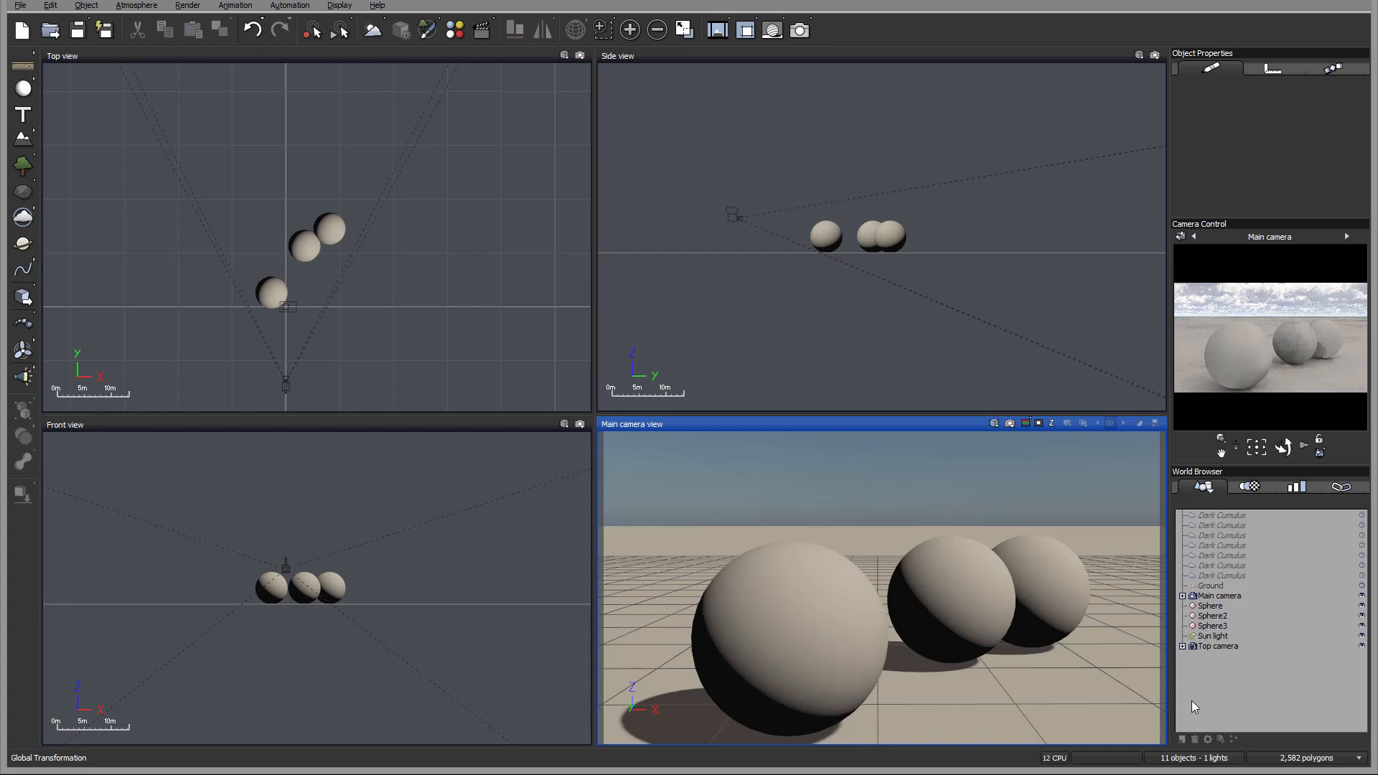
click(1211, 488)
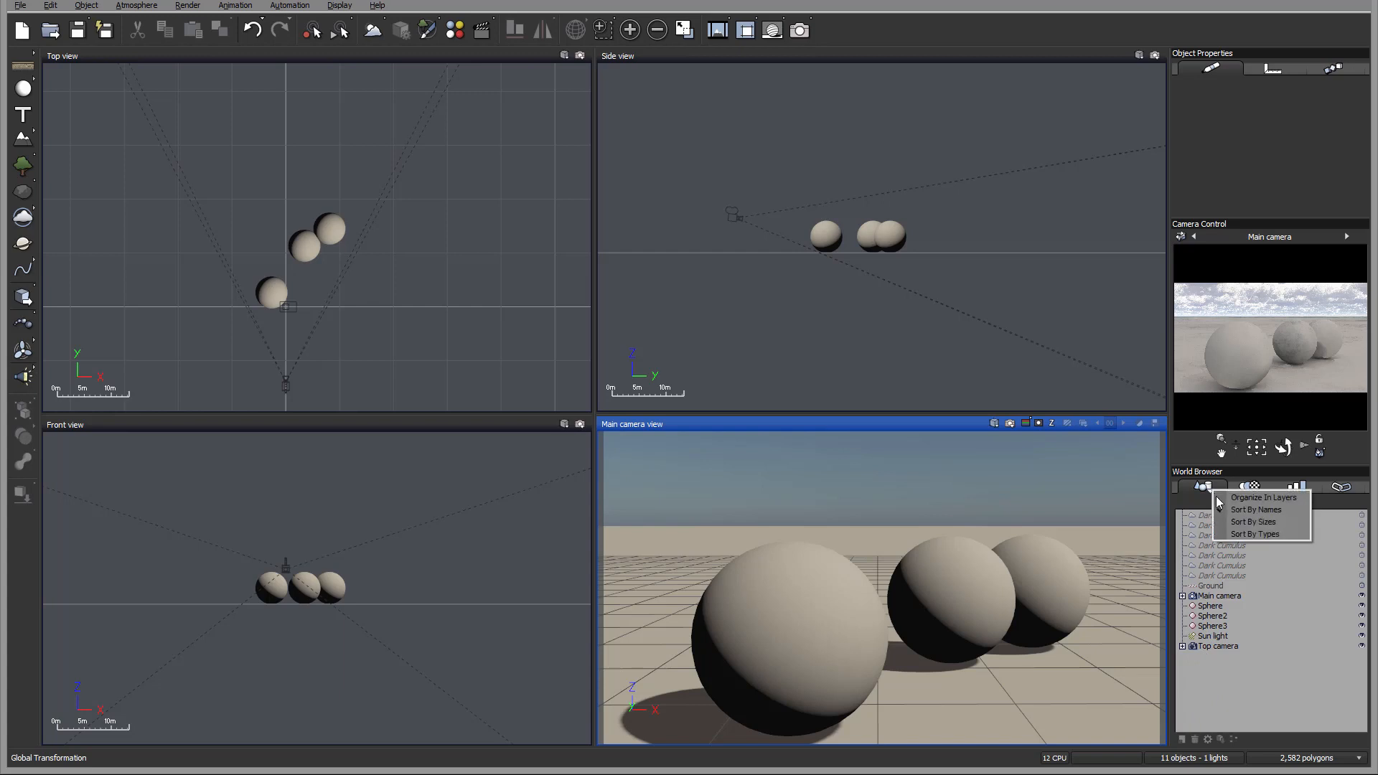
click(1234, 524)
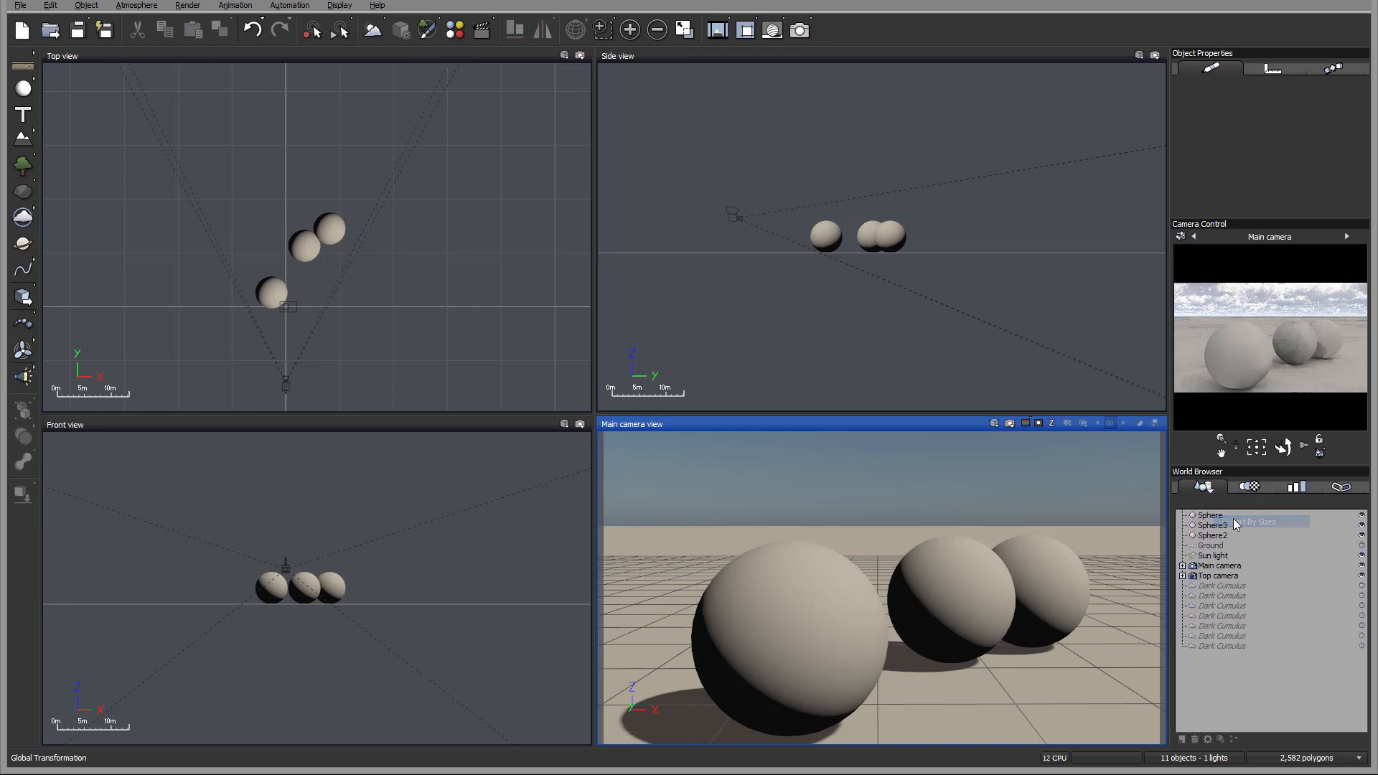
click(1209, 490)
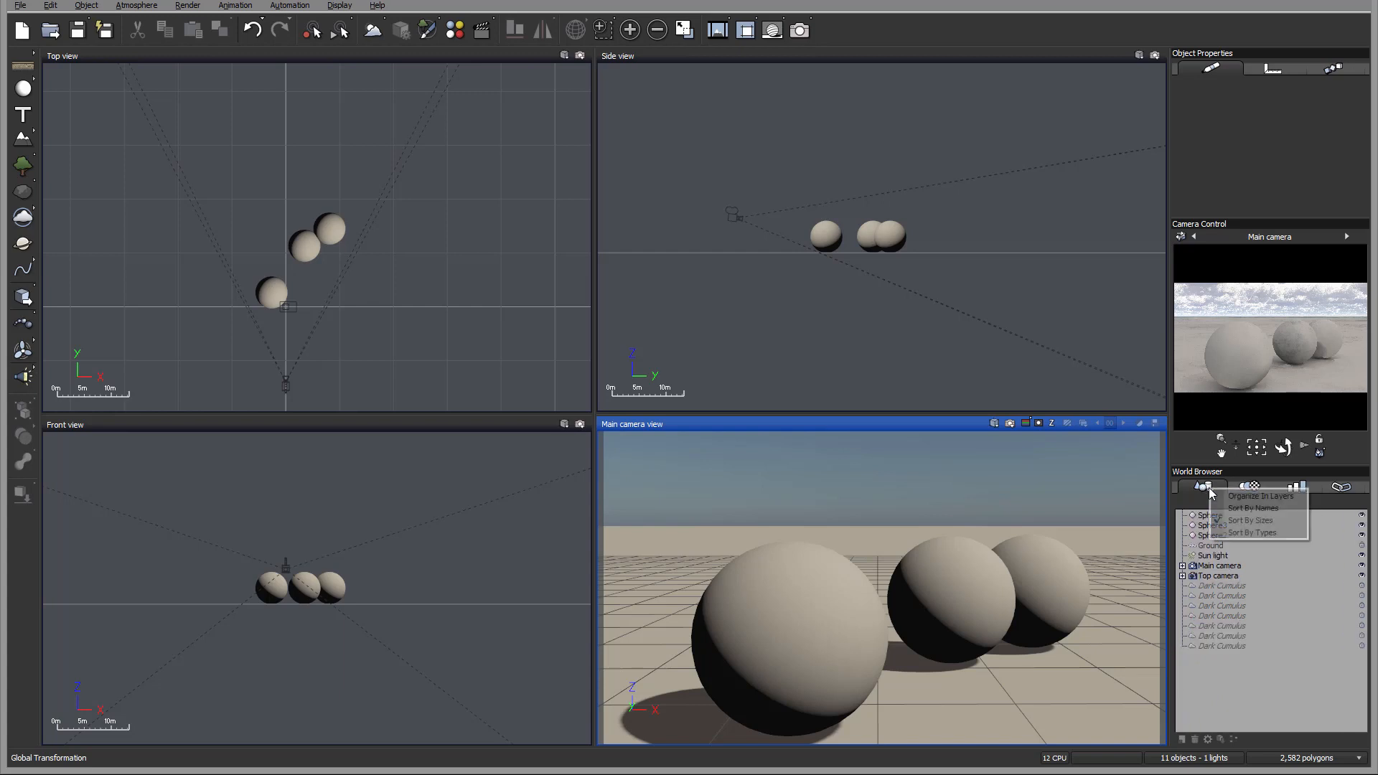
click(1234, 533)
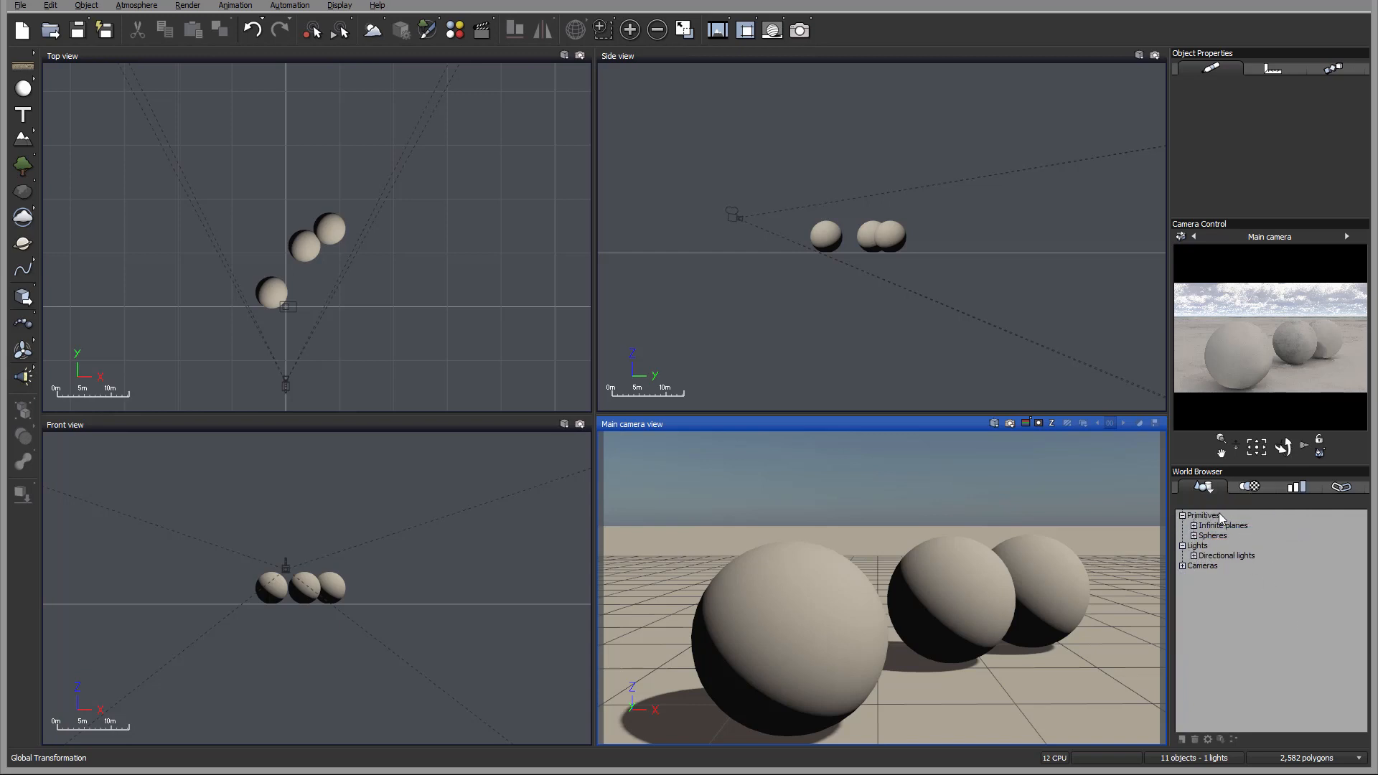
Step: Collapse the Primitives and Lights groups, and switch the object list back to being organized in layers
click(1182, 516)
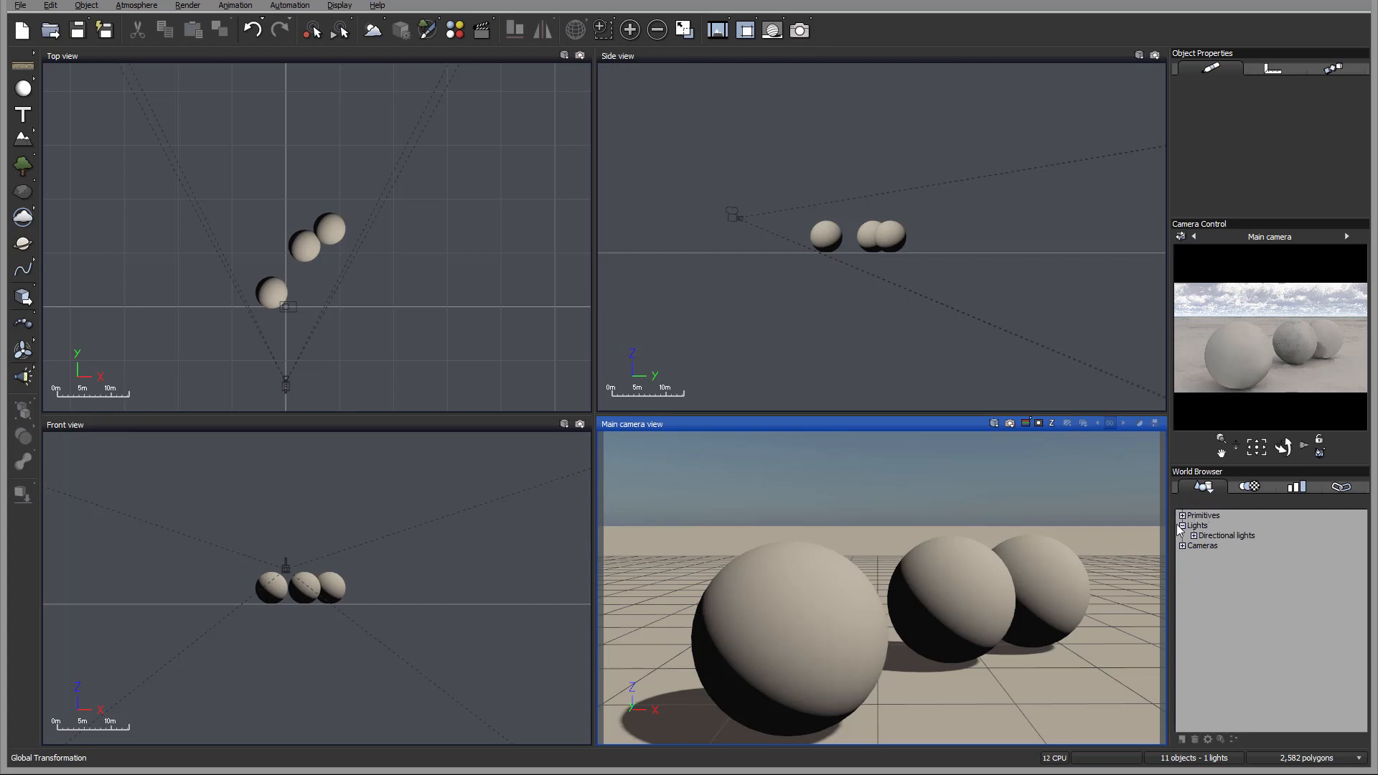
click(1182, 526)
click(1212, 489)
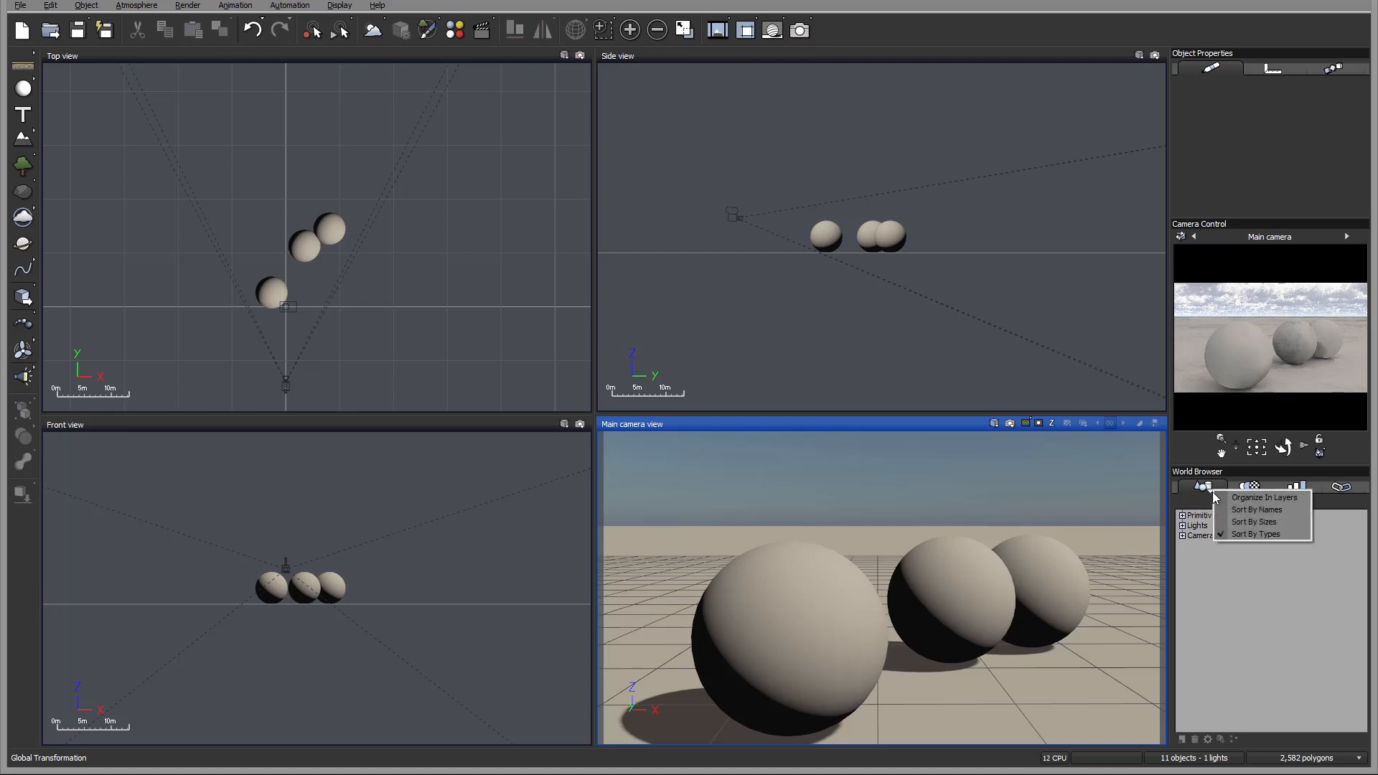
click(1258, 497)
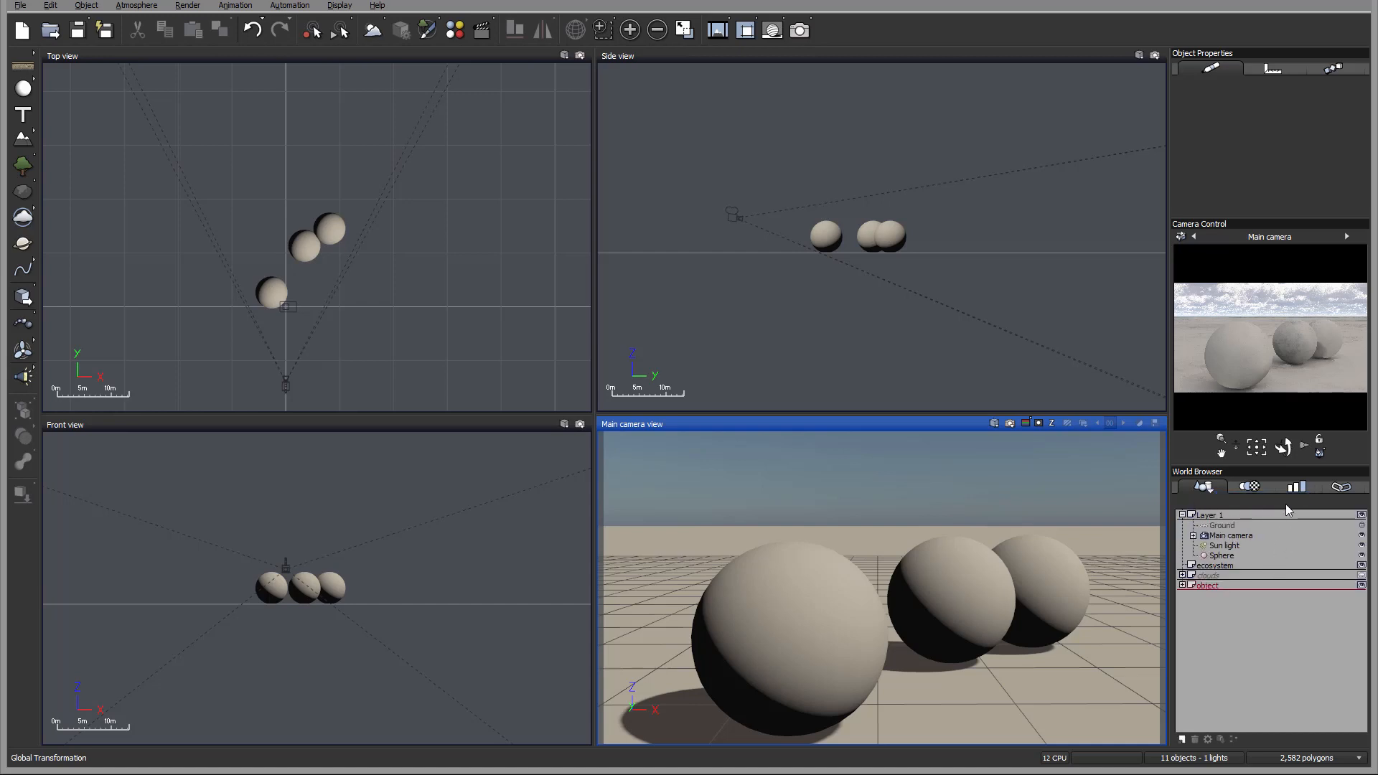